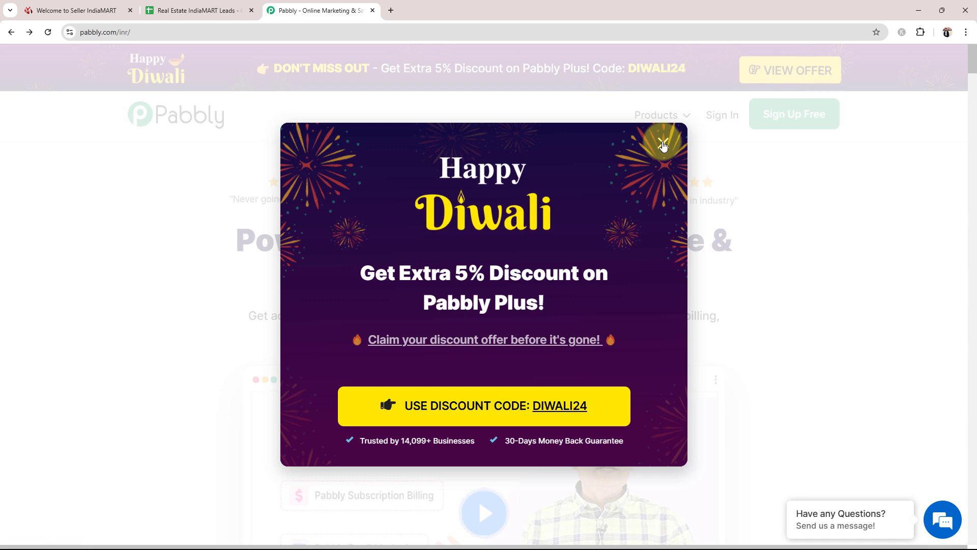
Step: Dismiss the Diwali discount offer, sign in to Pabbly and open the Pabbly Connect application
left_click(661, 143)
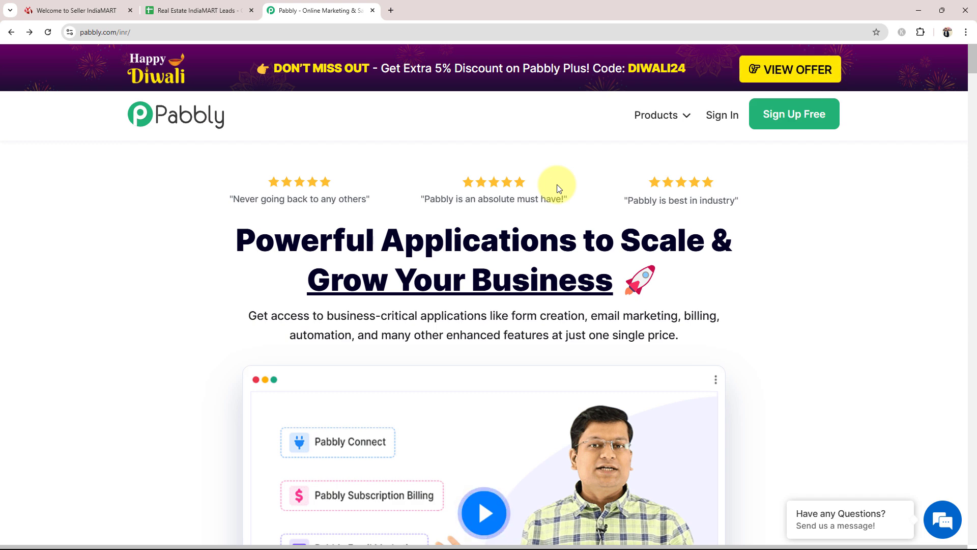
left_click(722, 115)
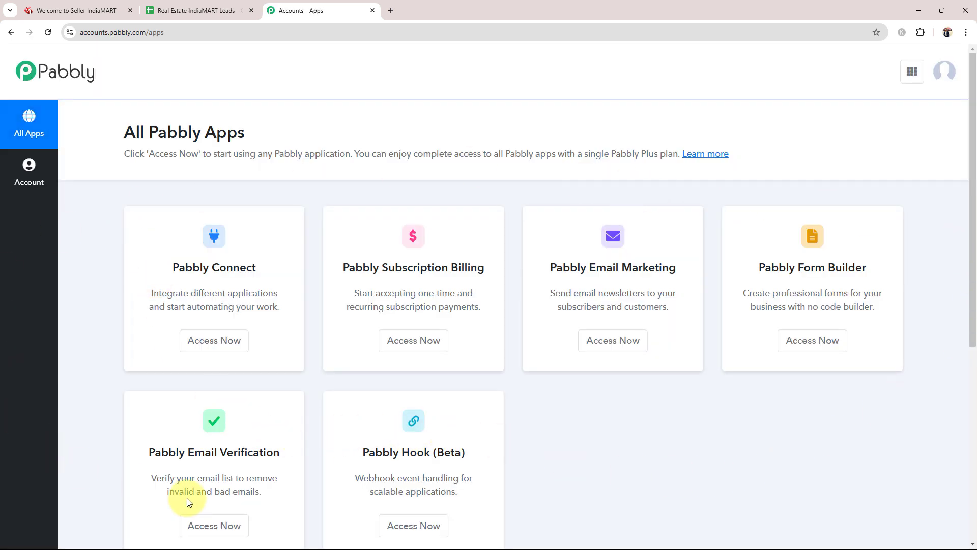
left_click_drag(171, 265, 256, 265)
left_click(218, 341)
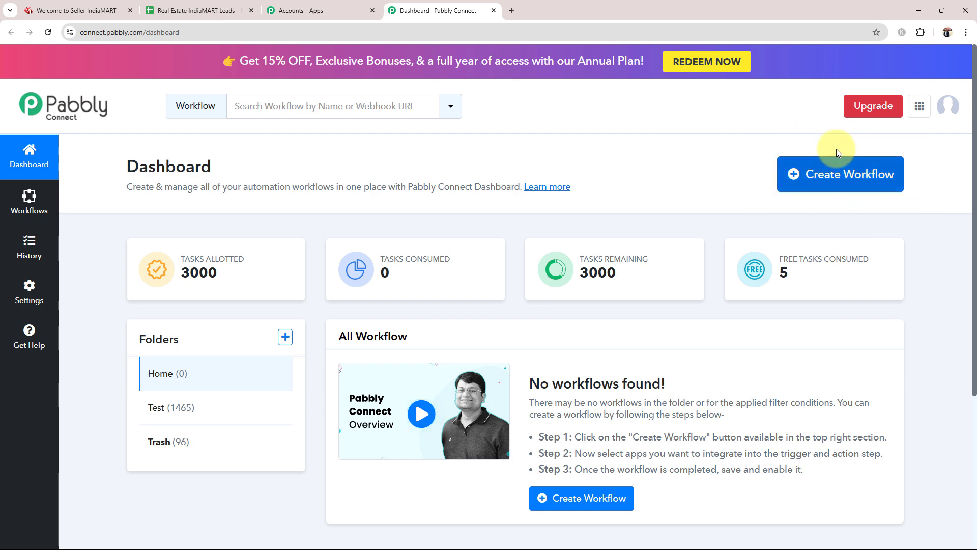
Step: Create a workflow named "Add IndiaMART Lead Manager Leads to Google Sheets for Real Estate Business" in the Home folder
left_click(820, 166)
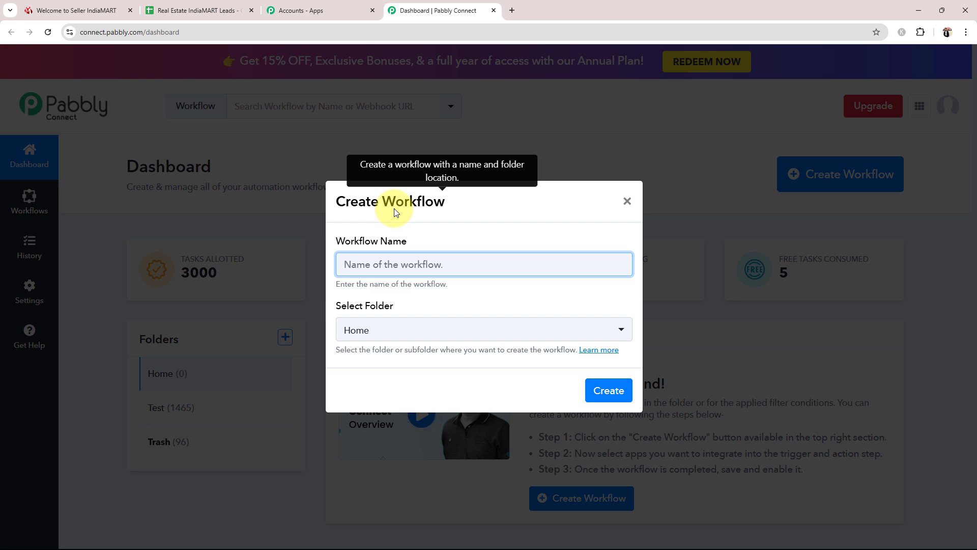
type("Add IndiaMART Lead Manager Leads to Google Sheets for Real Estate Business")
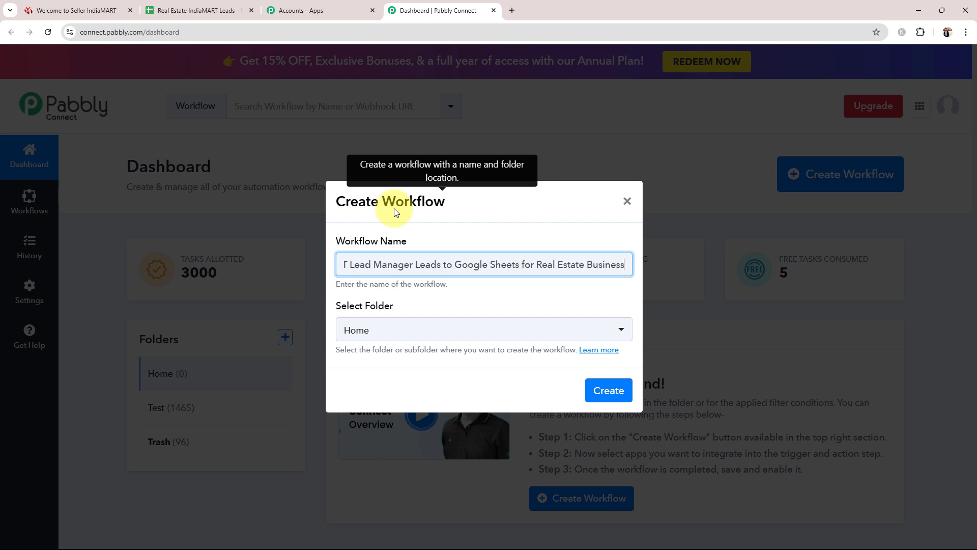
left_click(412, 286)
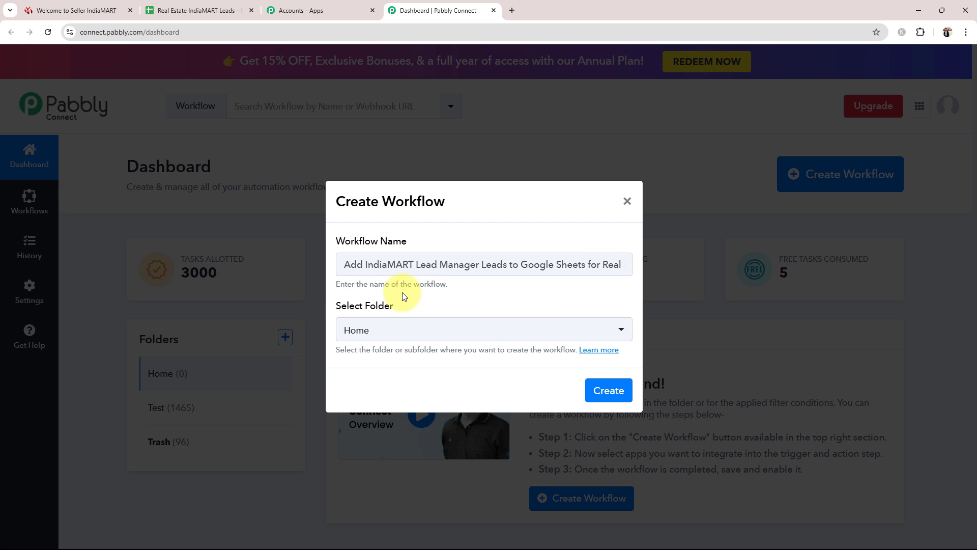
left_click(375, 331)
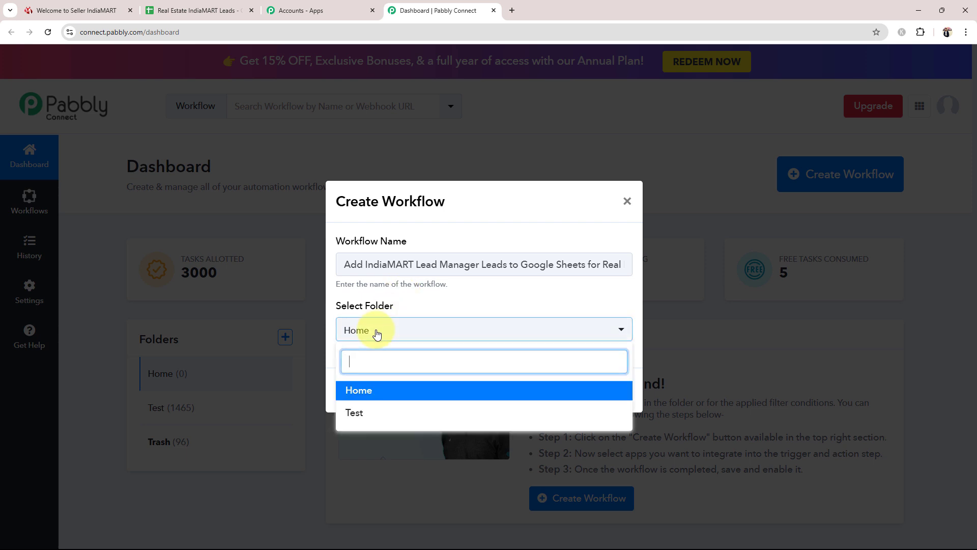
left_click(374, 402)
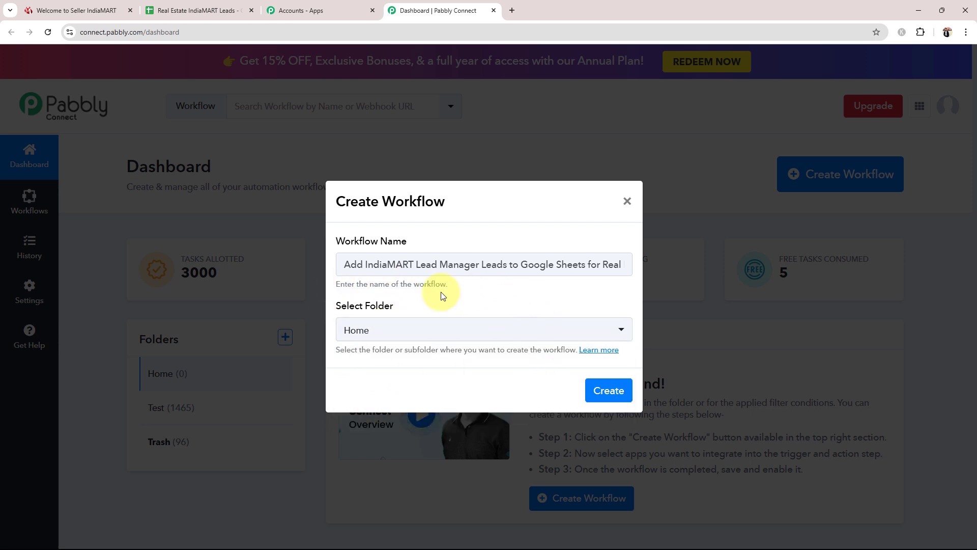
left_click(607, 389)
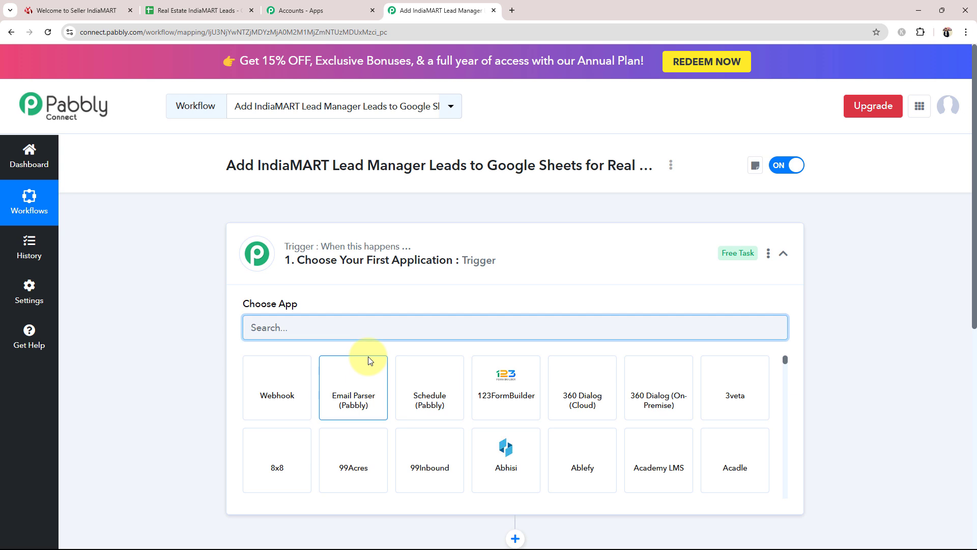
Step: Look over the workflow's trigger and action, the IndiaMART seller dashboard and the Real Estate IndiaMART Leads spreadsheet
left_click(508, 249)
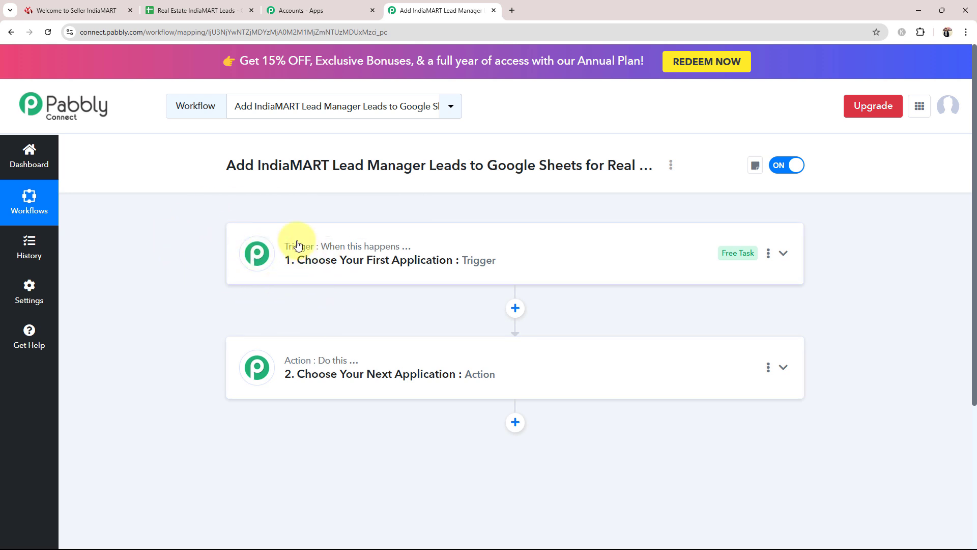
mouse_move(327, 245)
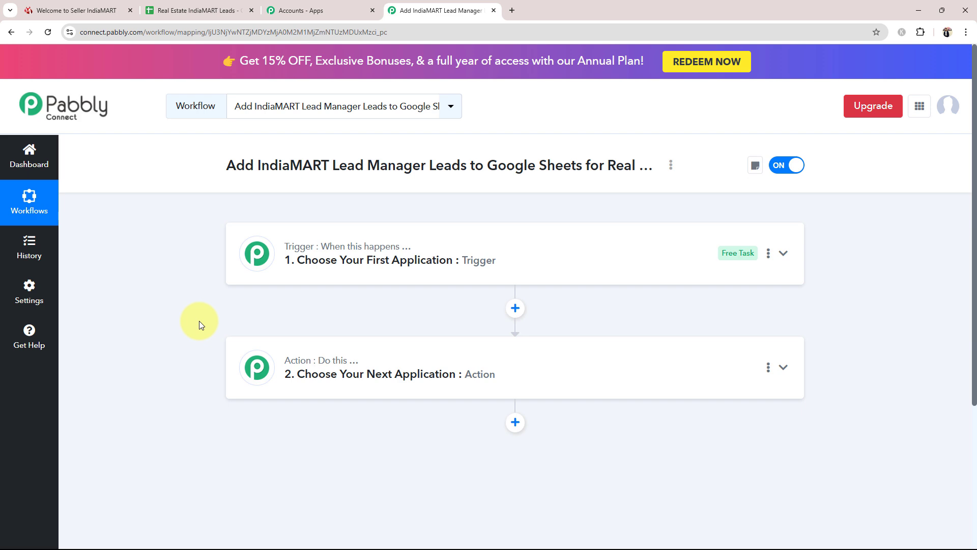
left_click(45, 9)
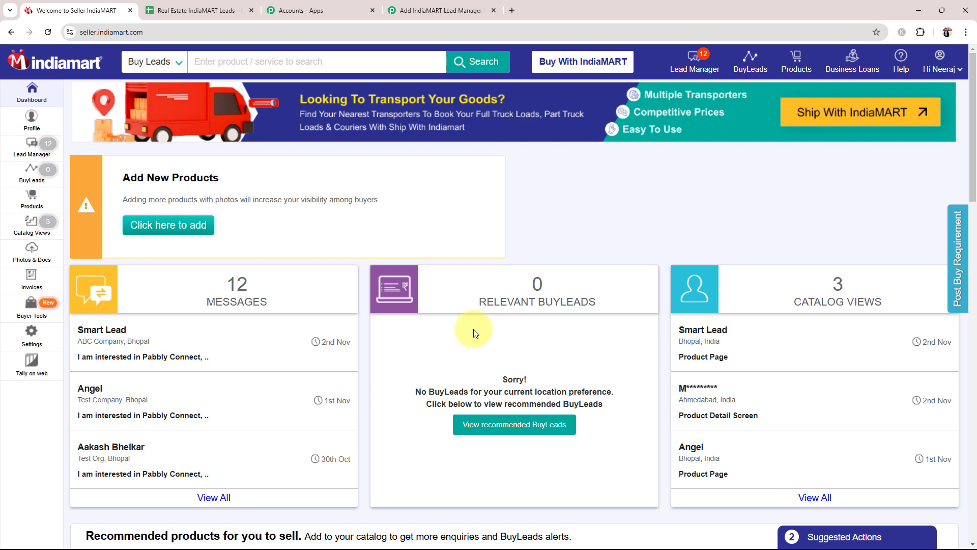
left_click(194, 11)
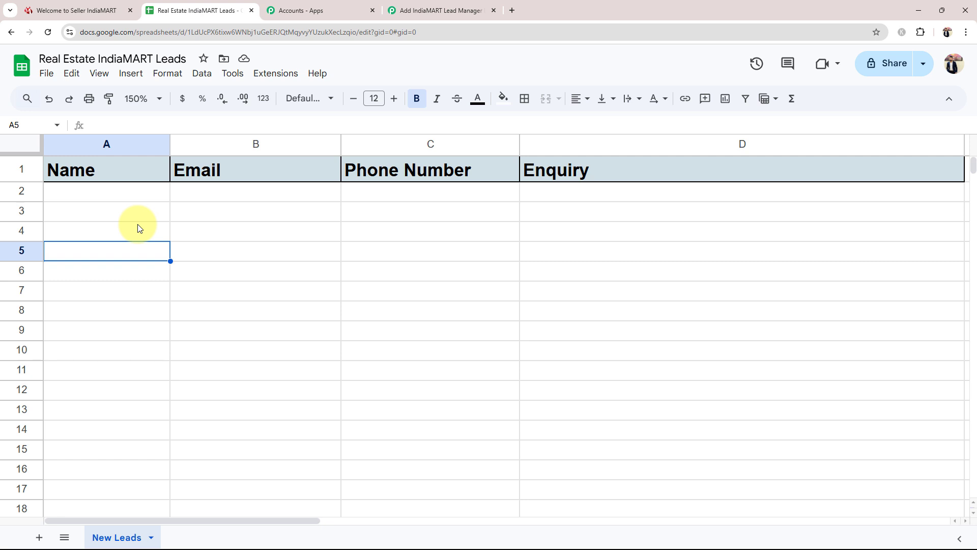
left_click(430, 6)
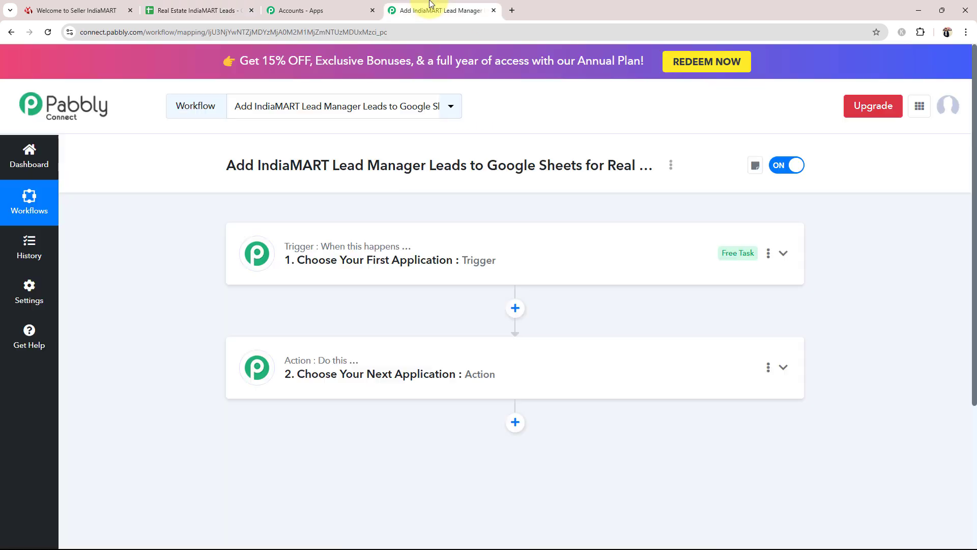
Step: Set the workflow's trigger application to IndiaMART with New Leads as the trigger event
left_click(316, 260)
left_click(297, 321)
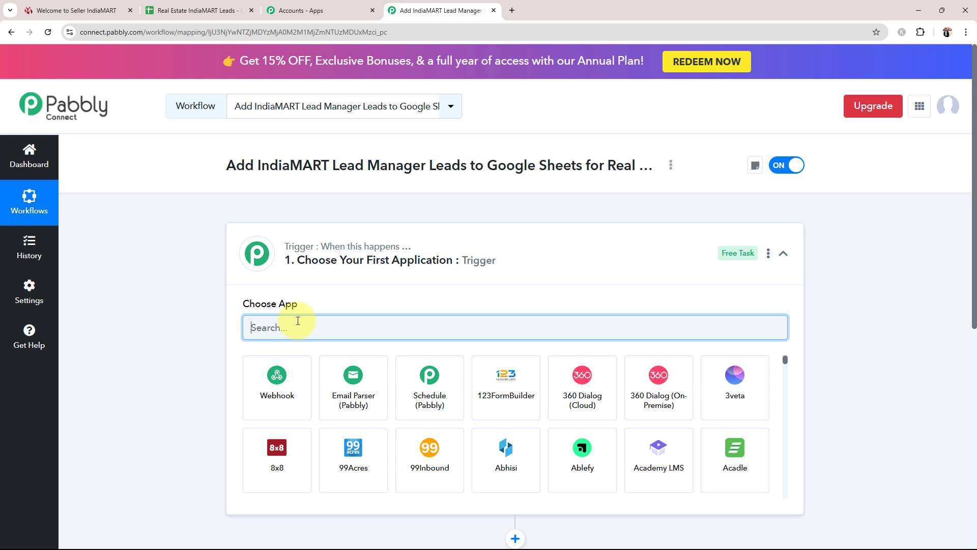
type("India")
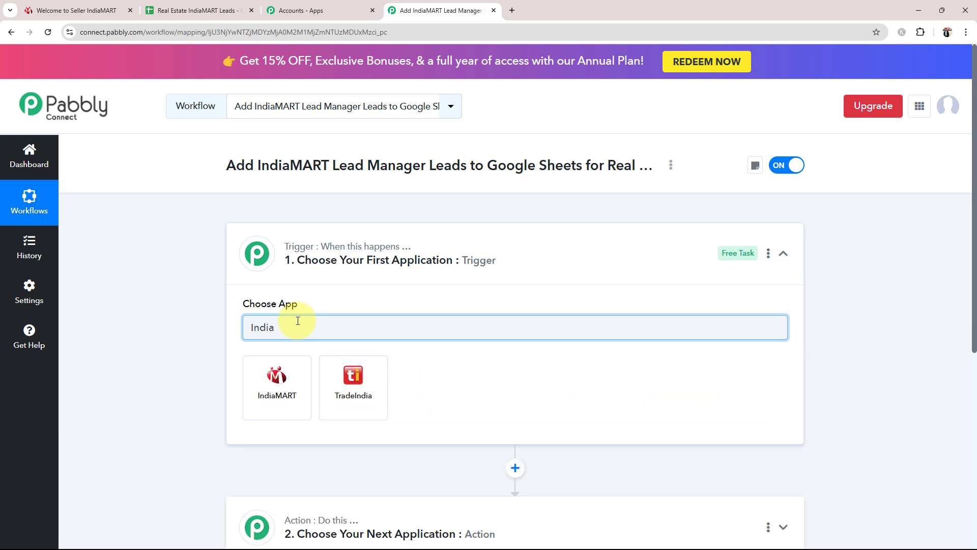
left_click(301, 381)
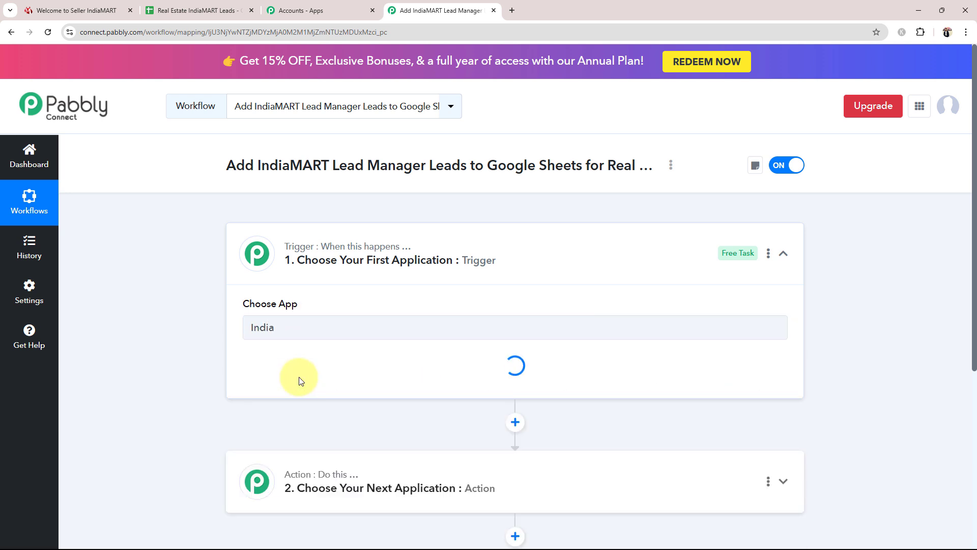
left_click(300, 381)
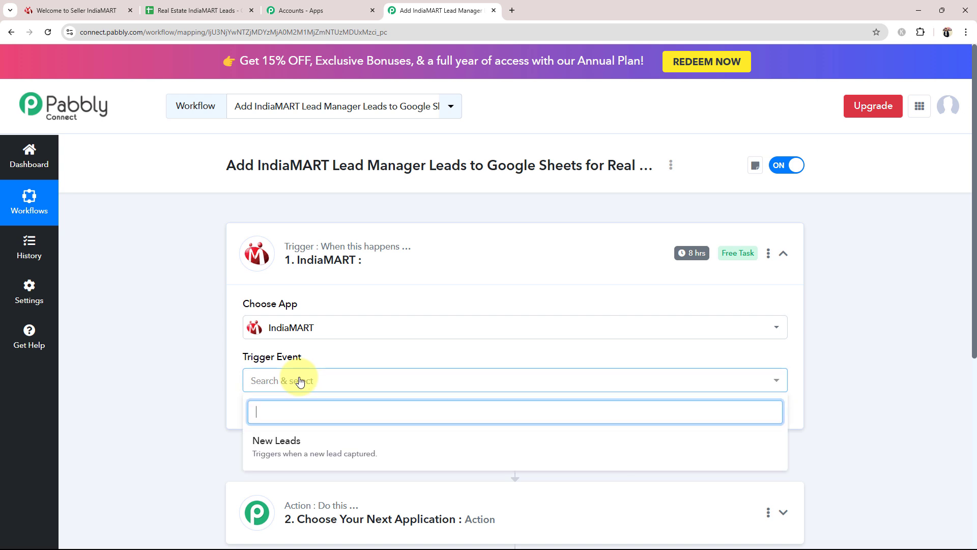
left_click(279, 441)
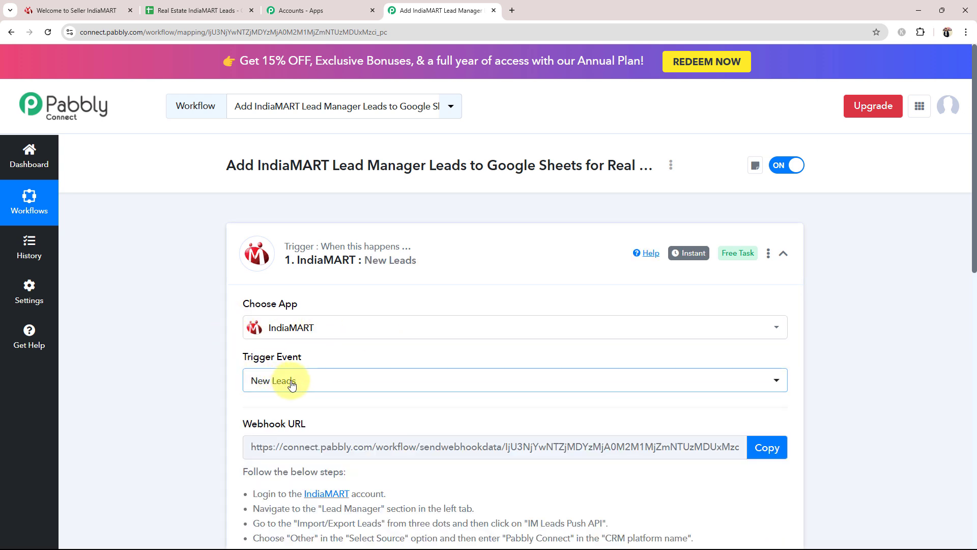
left_click(466, 258)
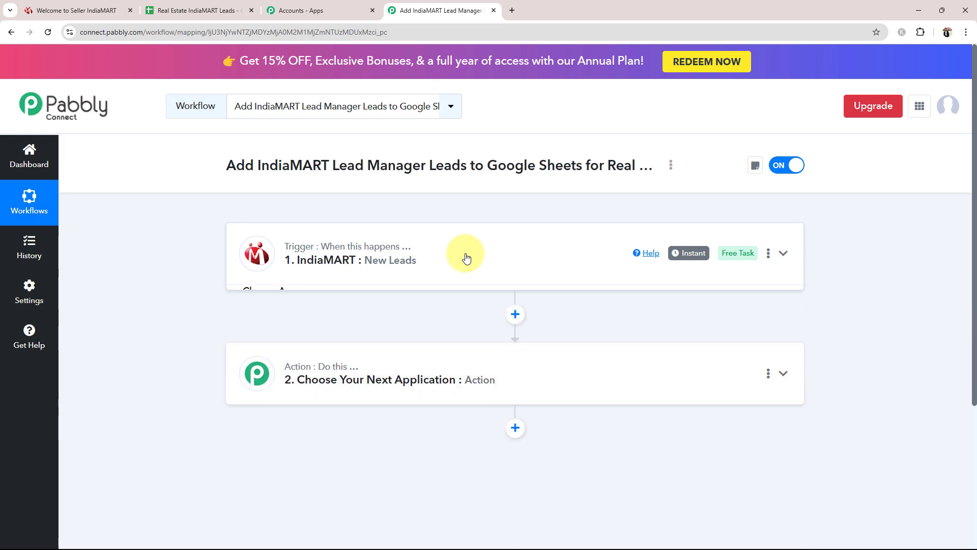
Step: Set the workflow's action application to Google Sheets with Add New Row as the action event
left_click(330, 376)
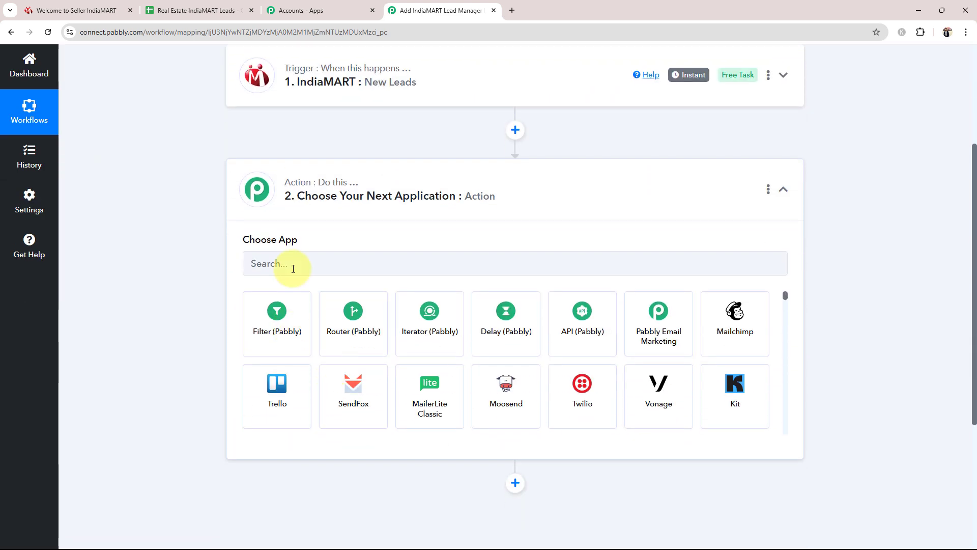
left_click(293, 269)
type("Google")
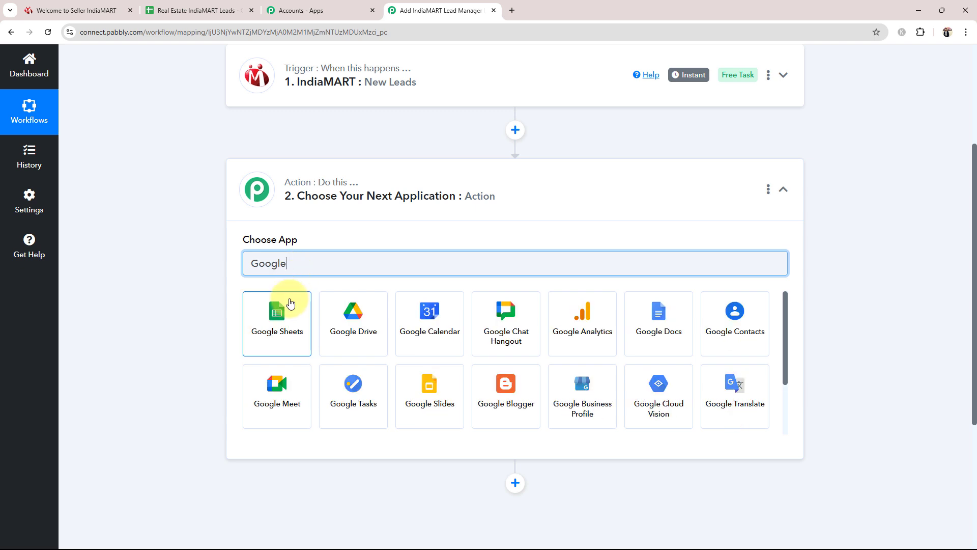
left_click(275, 311)
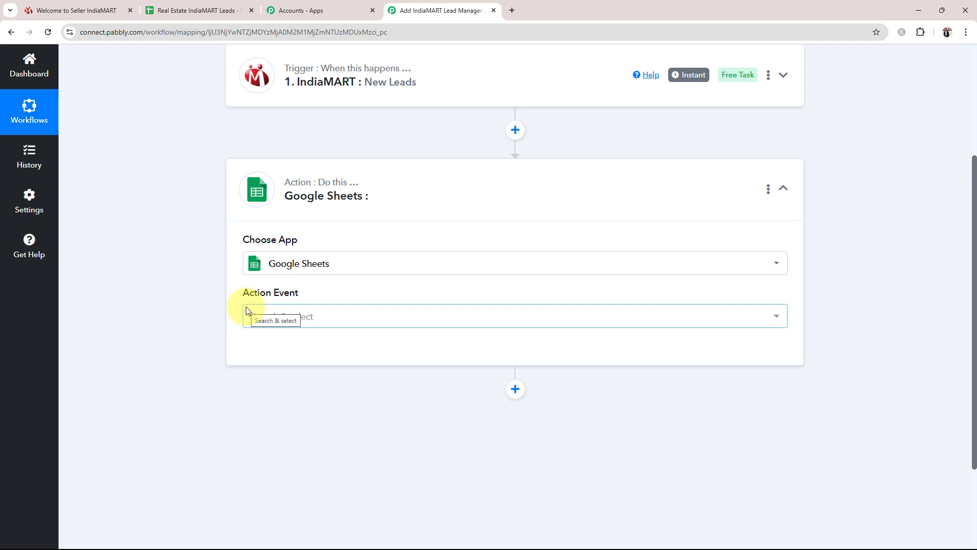
left_click(247, 307)
left_click(264, 134)
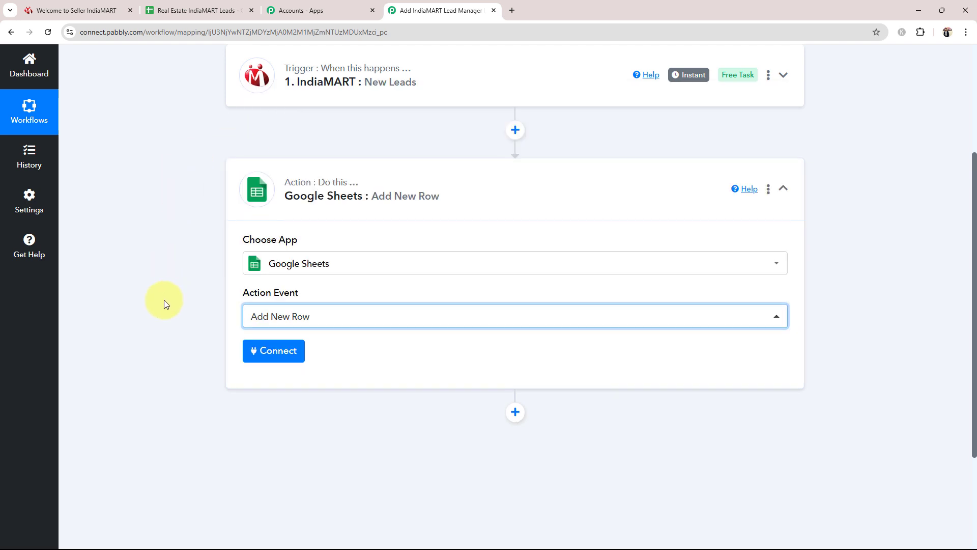
left_click(492, 199)
scroll(441, 348, "up", 3)
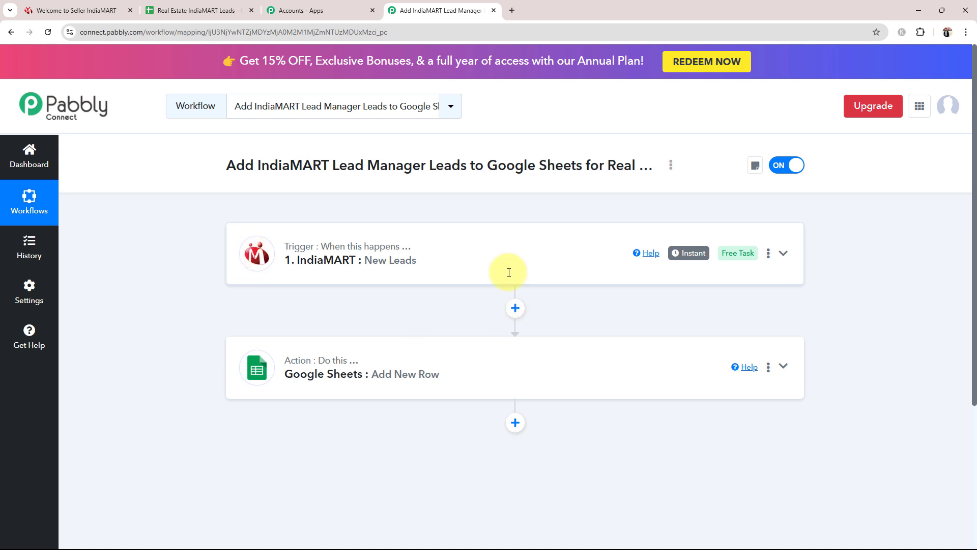
Step: Copy the webhook URL from the IndiaMART New Leads trigger and switch to the IndiaMART seller dashboard
left_click(375, 260)
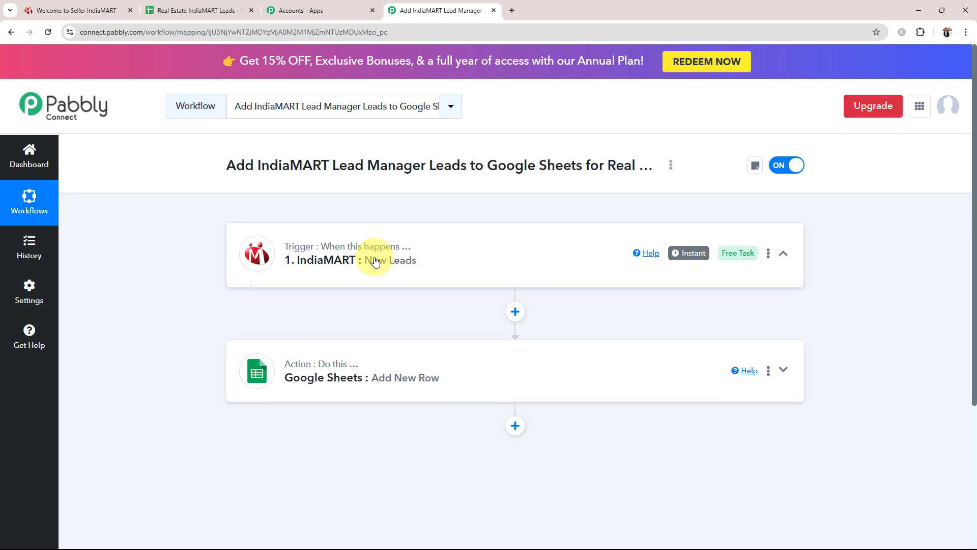
scroll(210, 356, "down", 3)
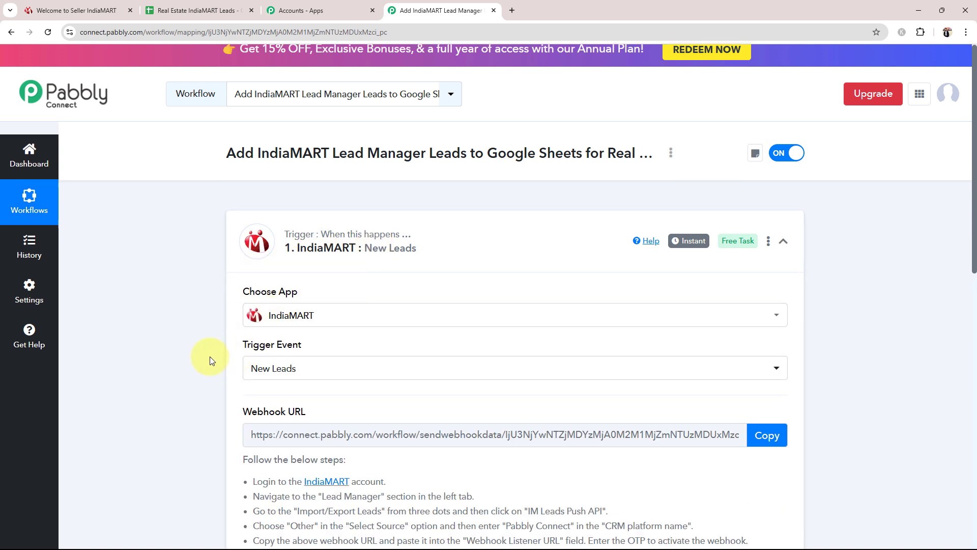
left_click_drag(242, 272, 306, 273)
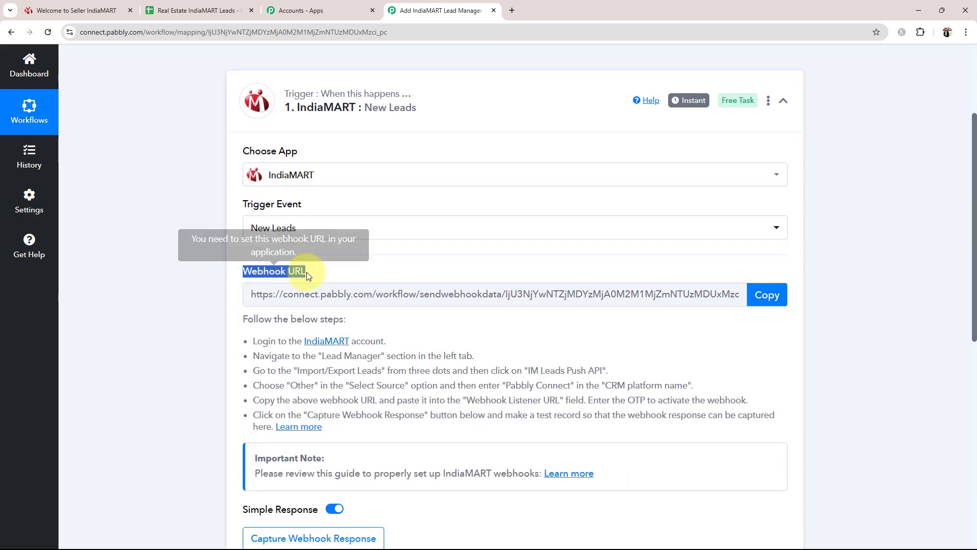
left_click(177, 285)
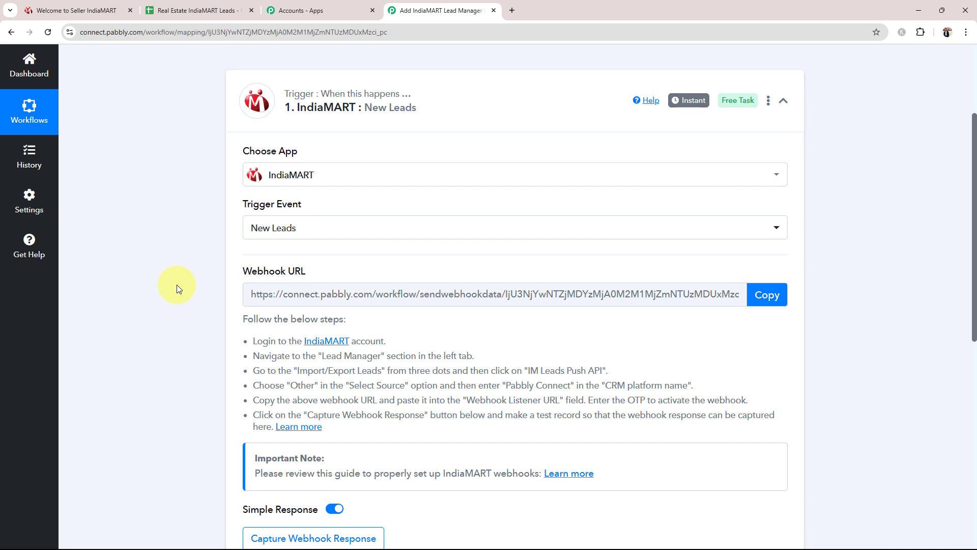
scroll(176, 285, "down", 1)
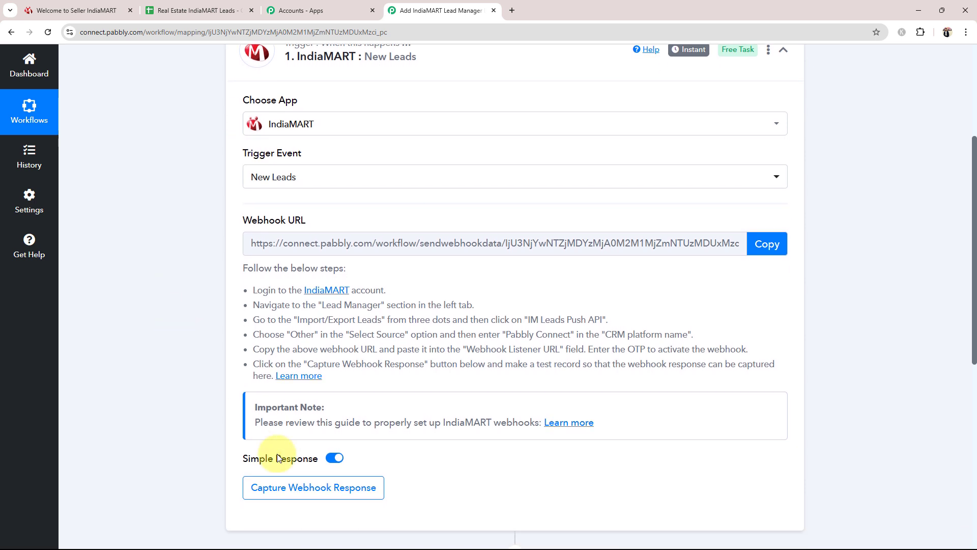
scroll(159, 280, "up", 1)
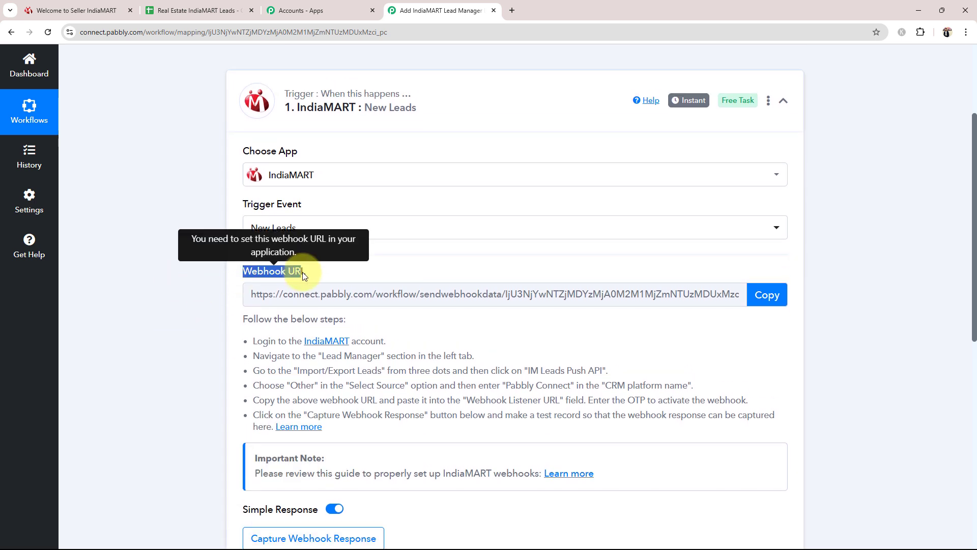
triple_click(242, 274)
left_click(166, 287)
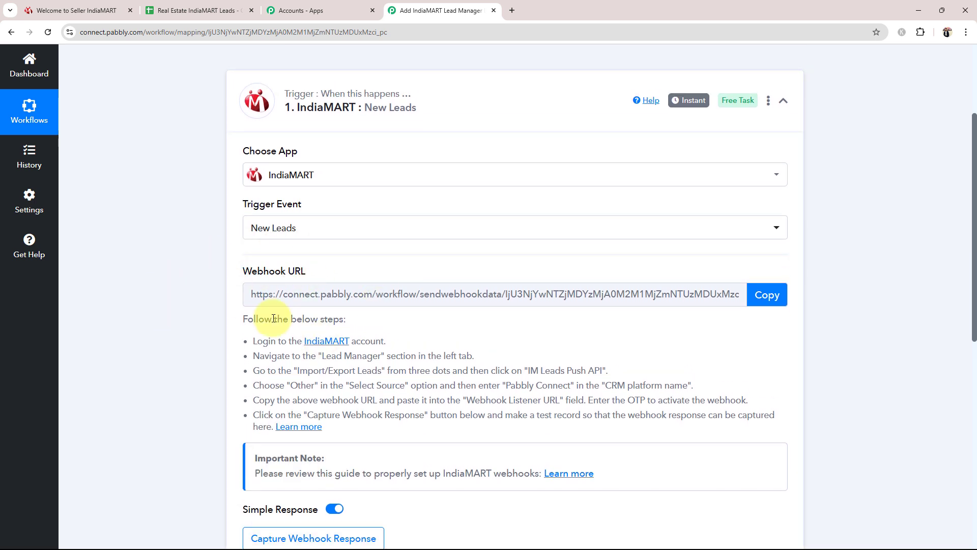
left_click(776, 295)
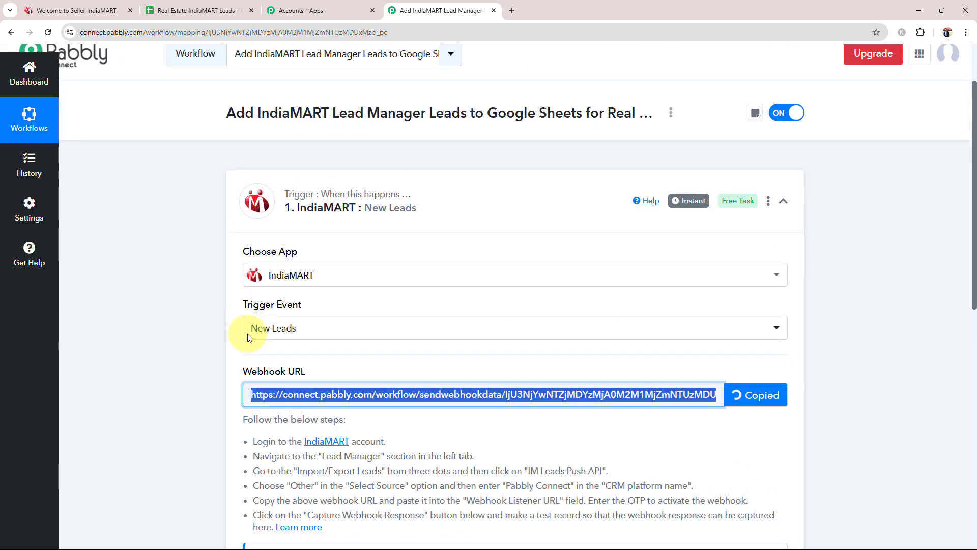
left_click_drag(254, 337, 685, 444)
left_click(668, 335)
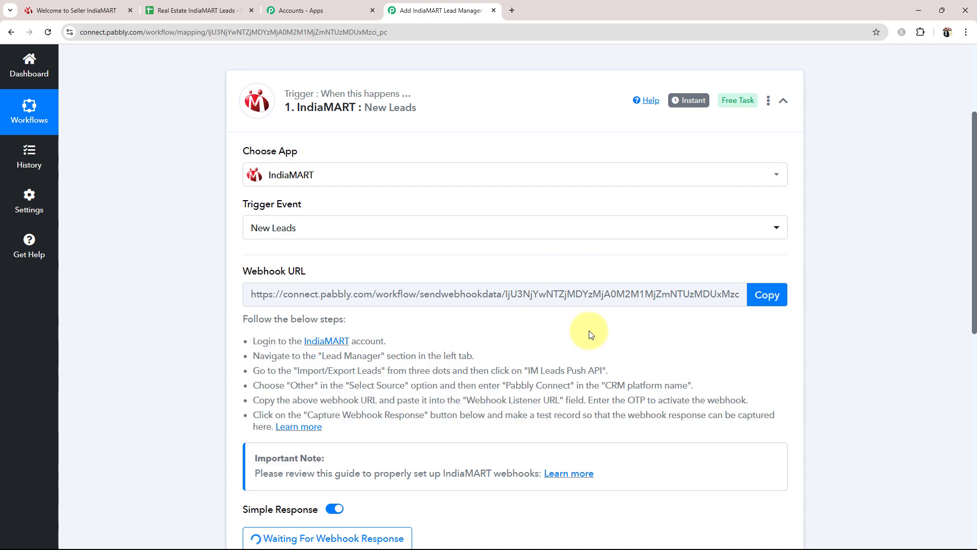
key("ctrl+1")
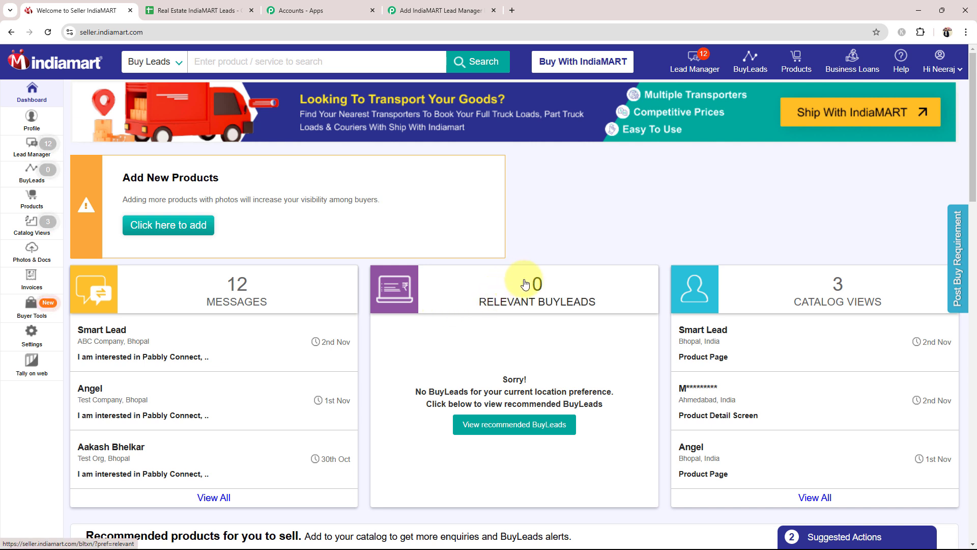
Step: Open the Push API integration page from the Lead Manager's import/export leads options
left_click(32, 145)
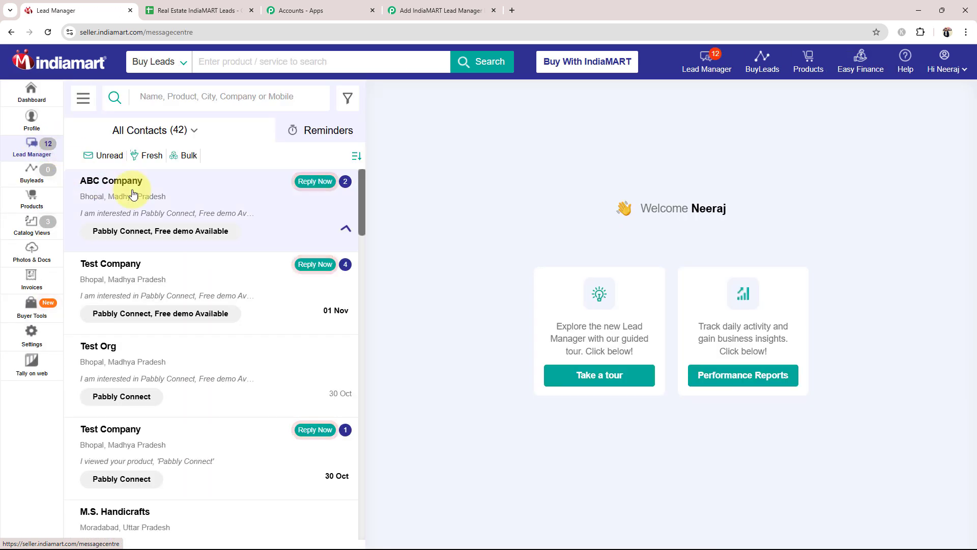
left_click(84, 98)
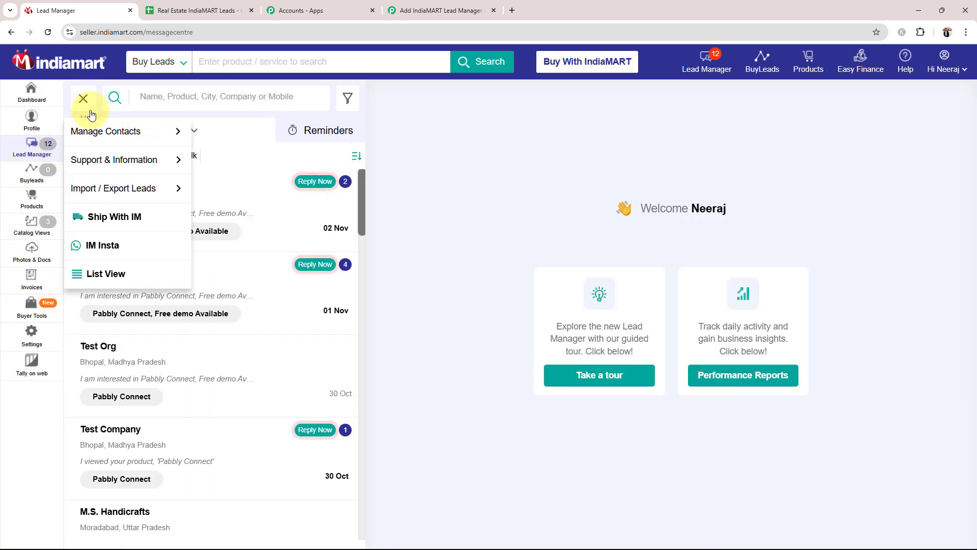
mouse_move(84, 193)
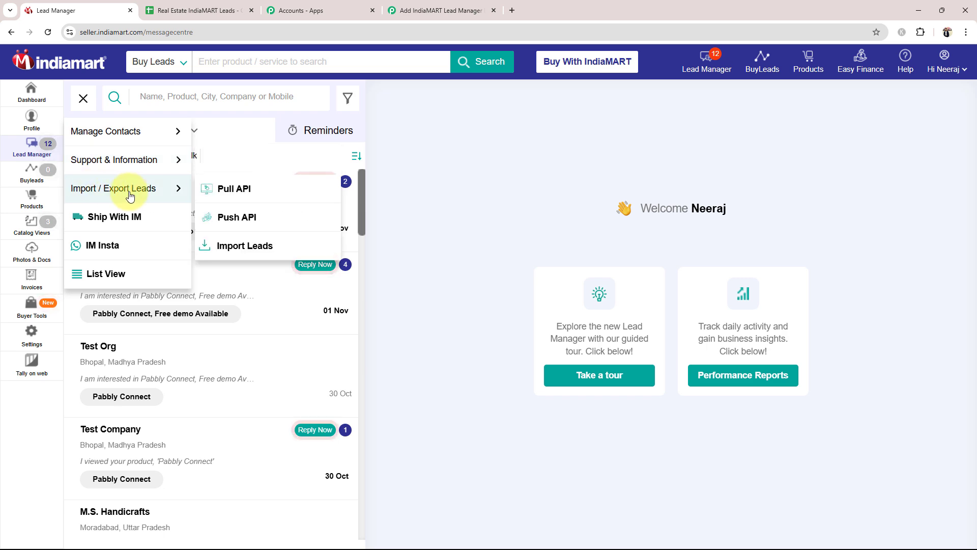
left_click(232, 217)
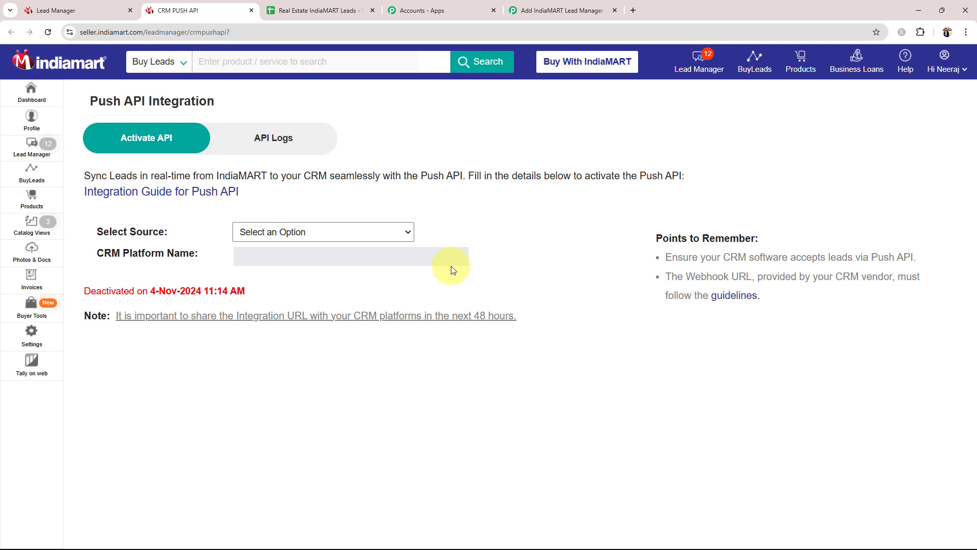
Step: Set the Push API source to Other and enter Pabbly Connect as the CRM platform name
left_click(254, 233)
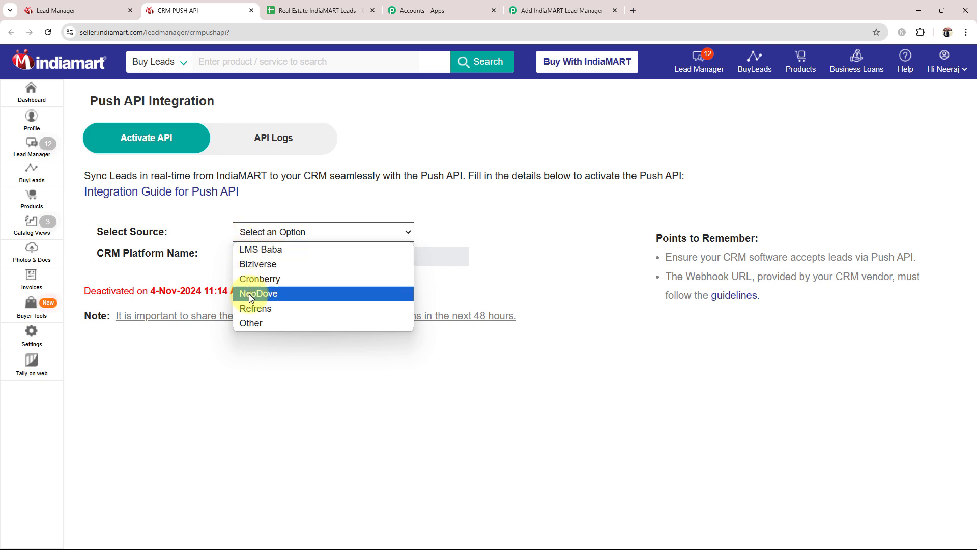
left_click(252, 322)
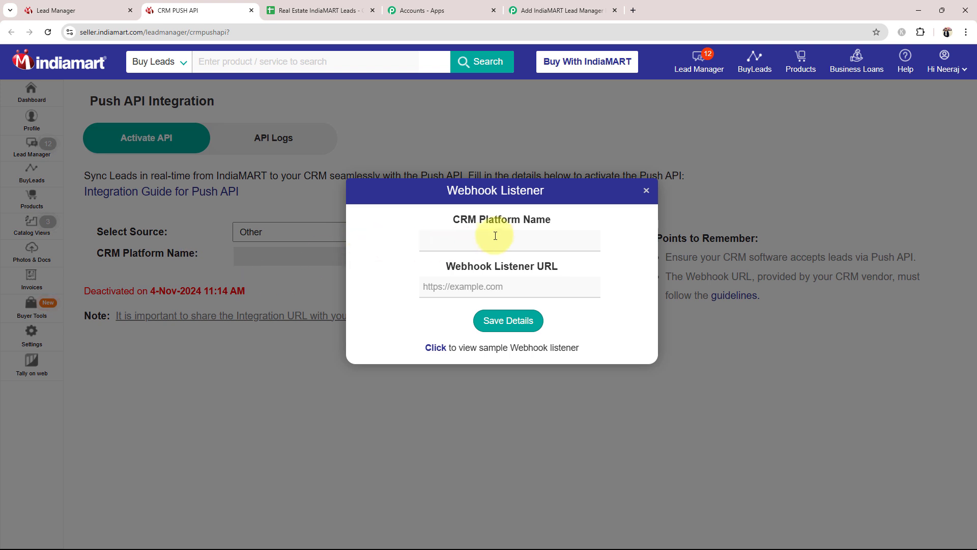
left_click_drag(451, 219, 551, 219)
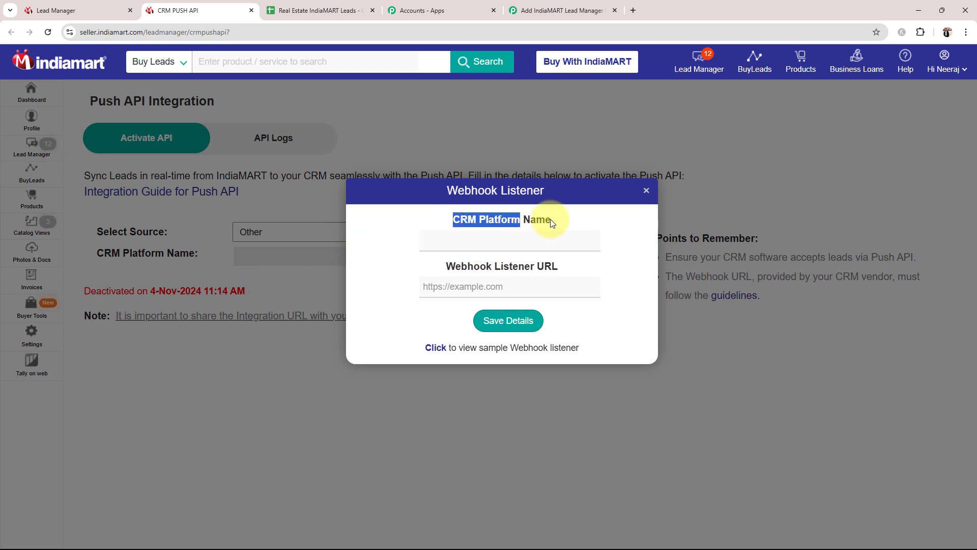
left_click(447, 232)
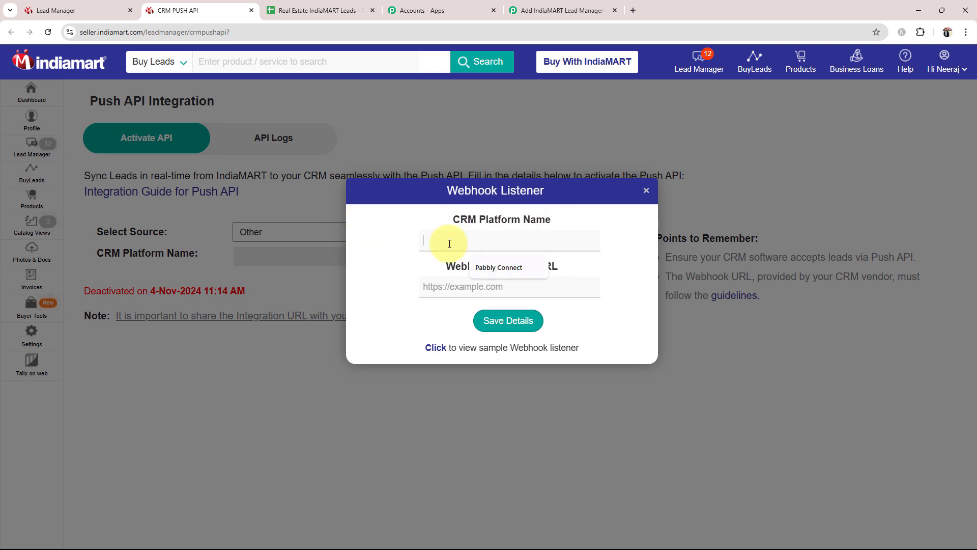
left_click(486, 268)
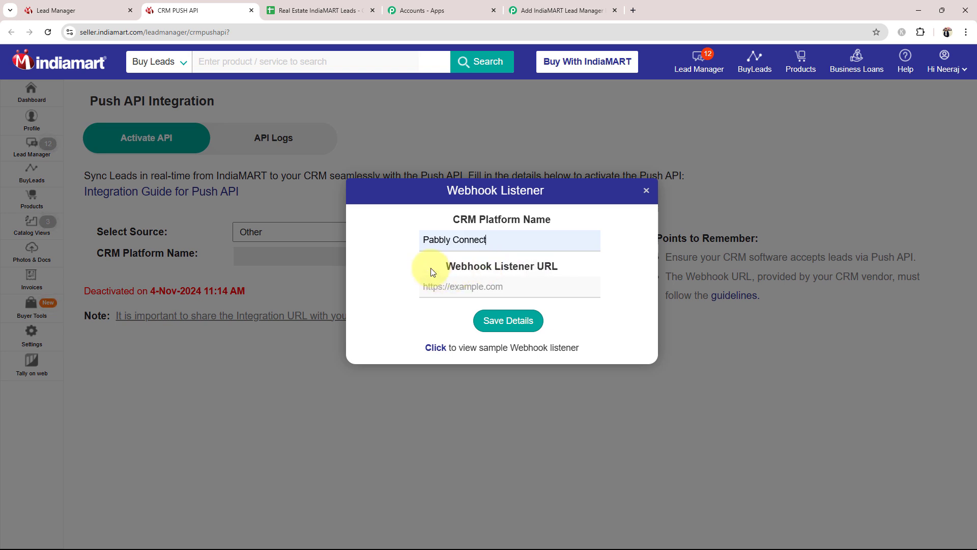
Step: Copy the webhook URL from the Pabbly Connect trigger into IndiaMART's Webhook Listener URL and save the details
left_click(530, 10)
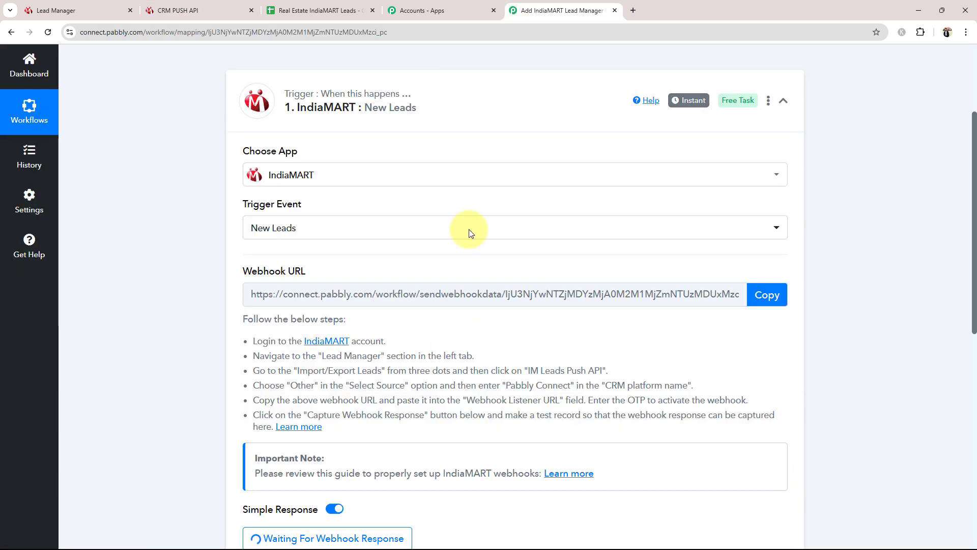
left_click(756, 294)
left_click(194, 10)
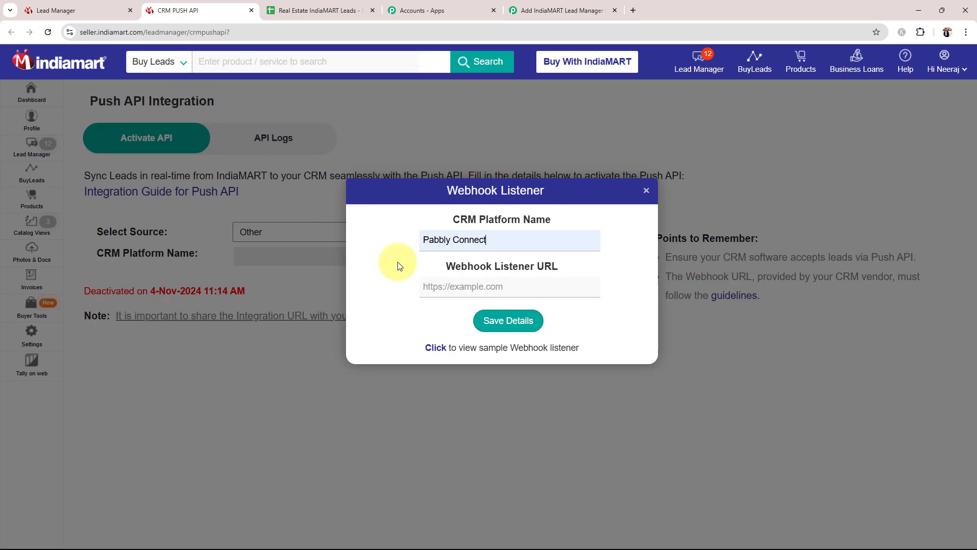
left_click(437, 285)
key("ctrl+v")
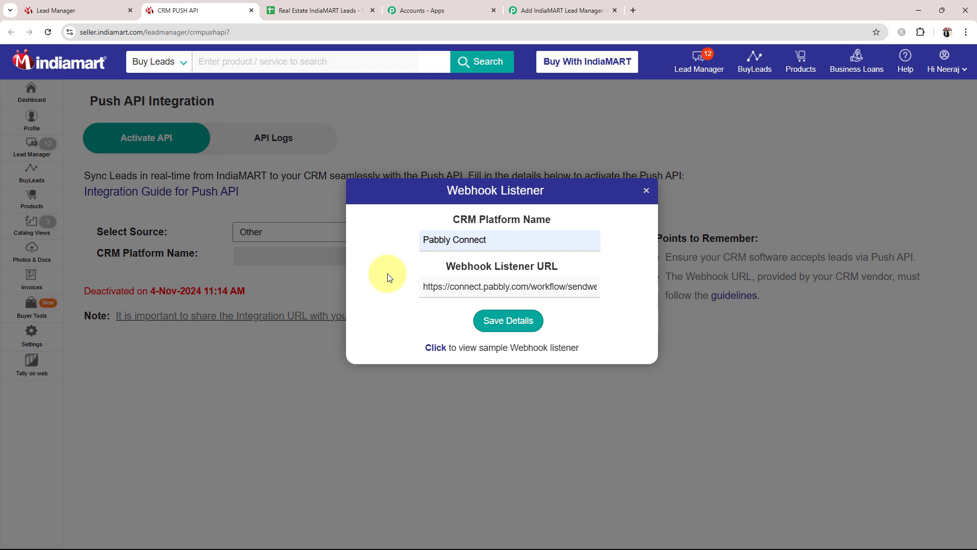
left_click(520, 320)
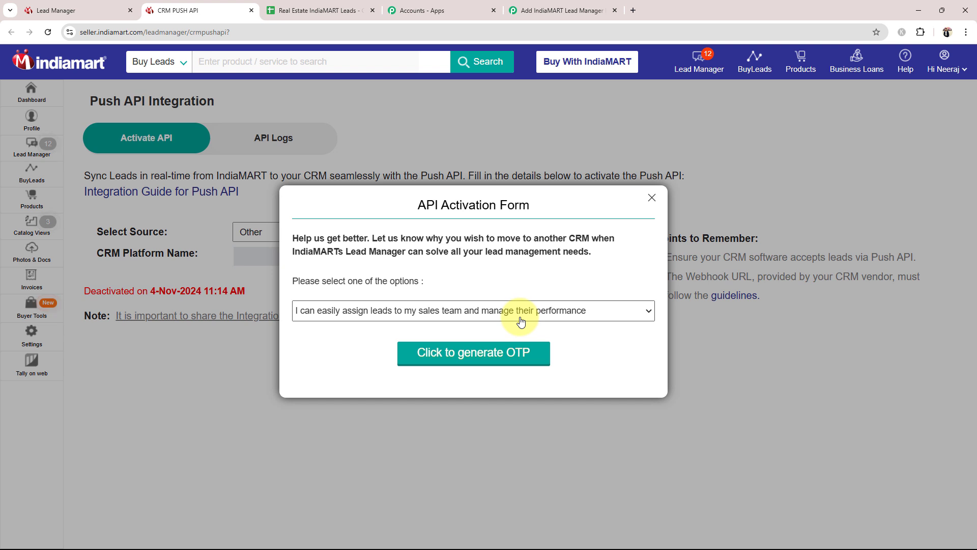
Step: Choose "I feel that I can permanently save the leads from IndiaMART and view later" as the reason, generate the OTP and submit it
left_click(398, 314)
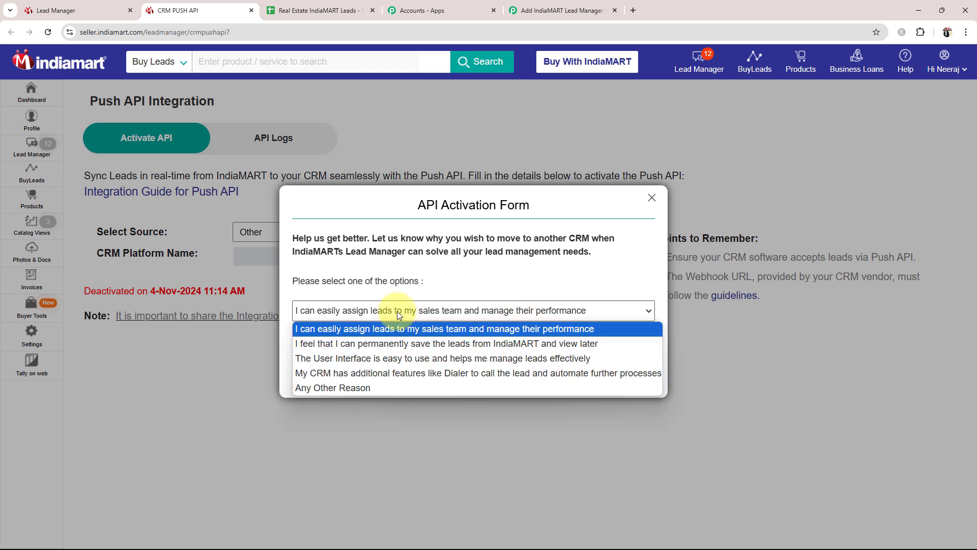
left_click(369, 344)
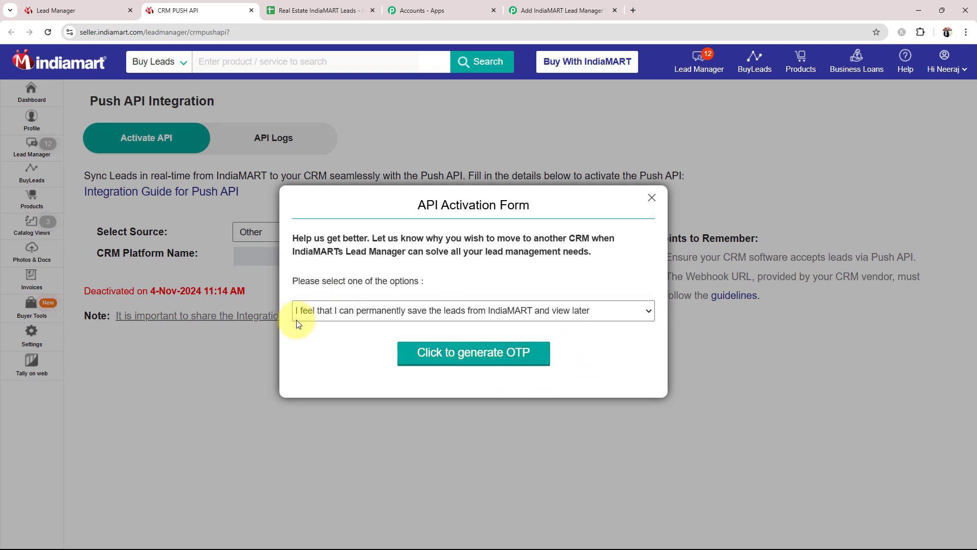
left_click(463, 357)
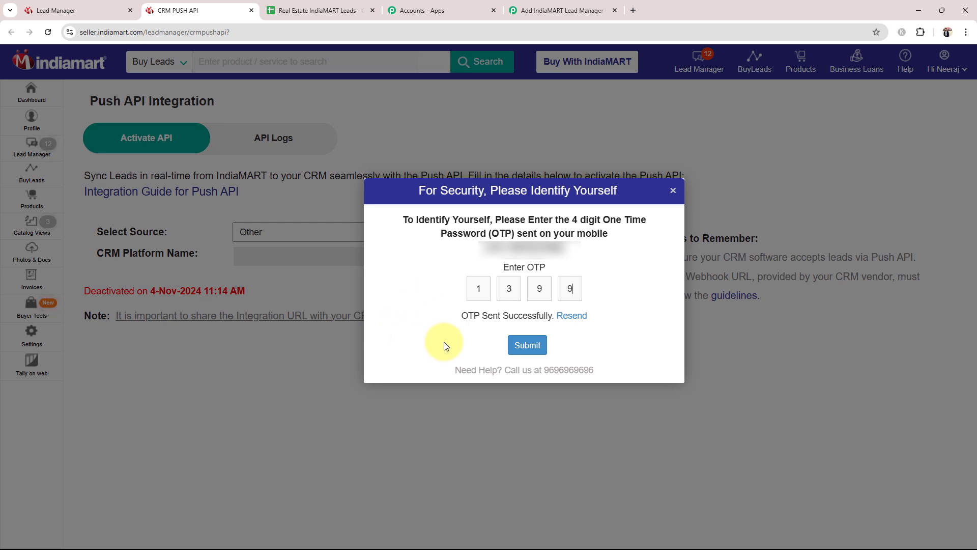
left_click(524, 346)
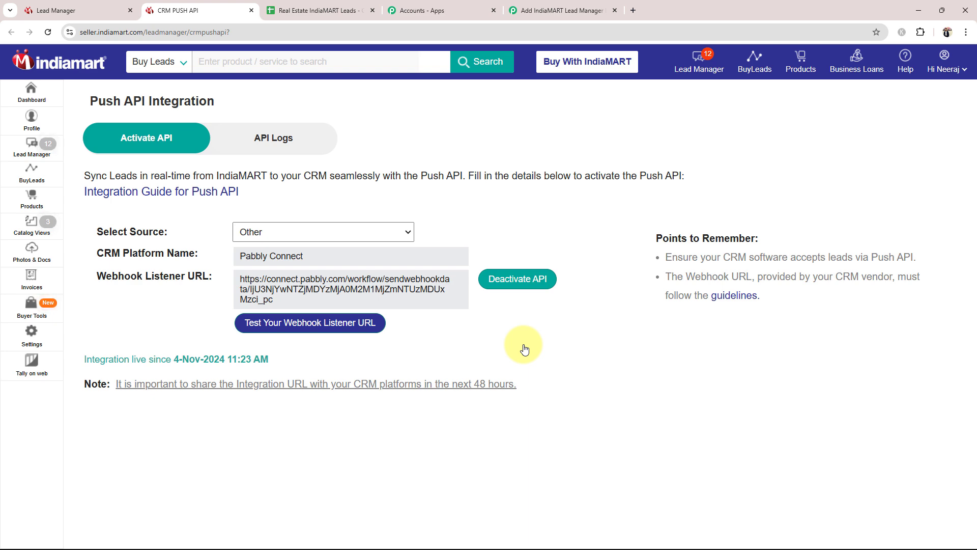
Step: Switch to the Pabbly Connect workflow and read the IndiaMART trigger's webhook response status and its note about making a test submission
left_click(557, 10)
left_click(164, 331)
scroll(163, 332, "down", 2)
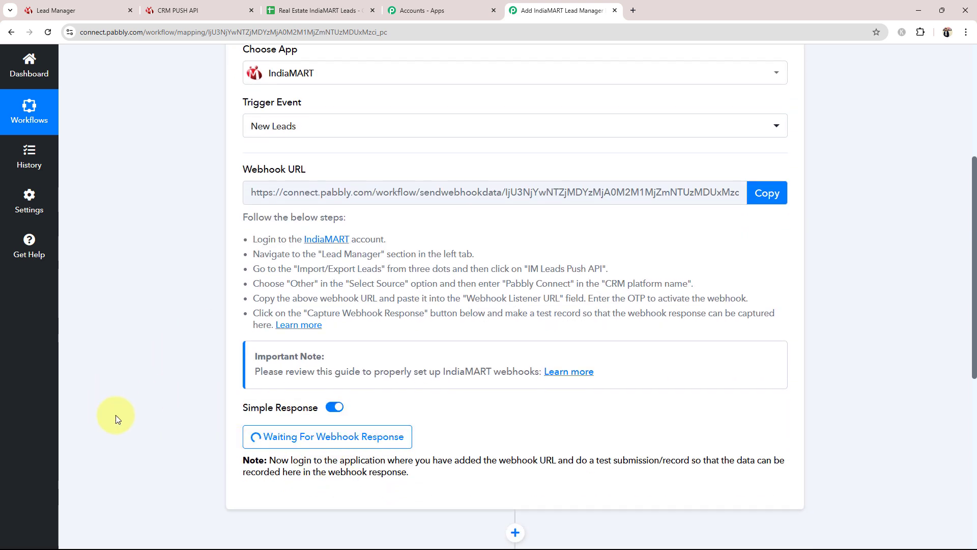
scroll(133, 407, "down", 2)
left_click_drag(268, 358, 417, 360)
left_click(509, 374)
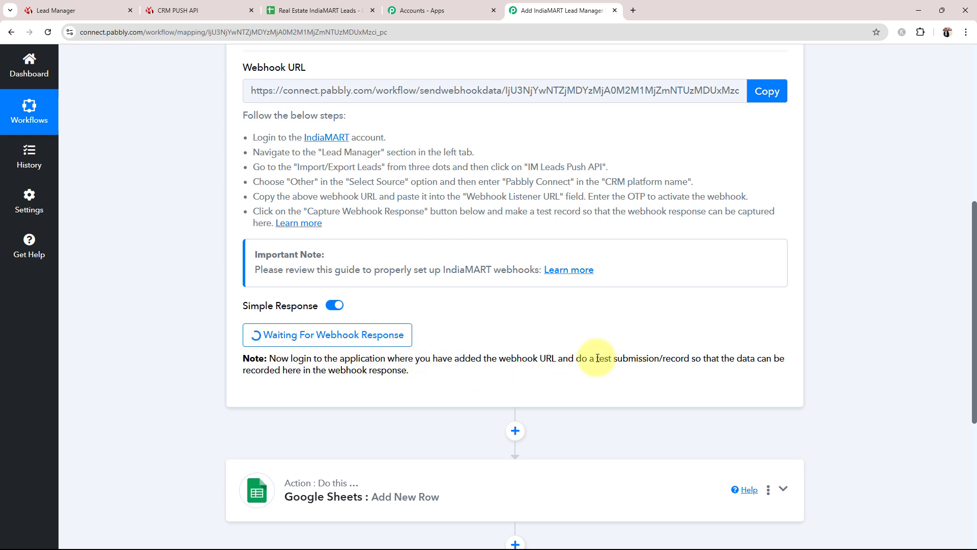
left_click_drag(597, 358, 691, 360)
left_click(682, 330)
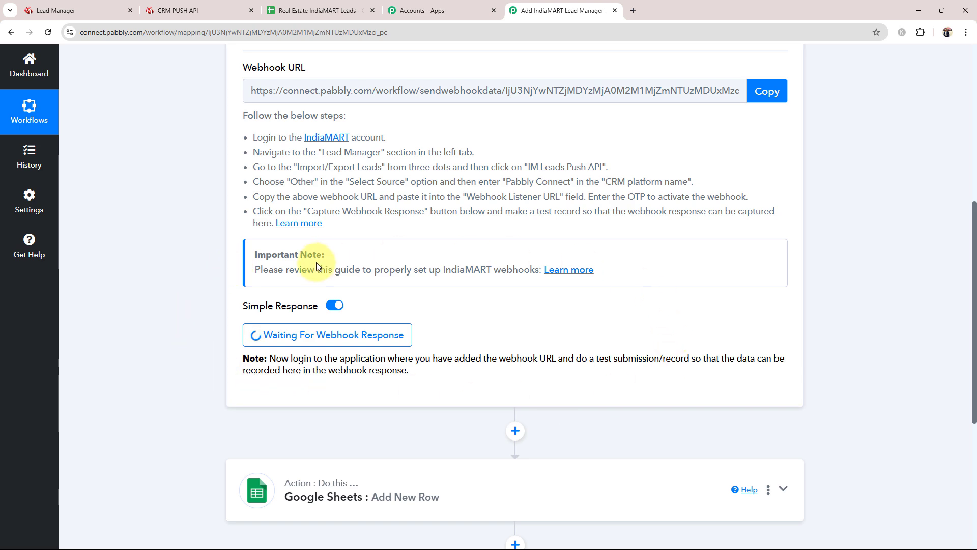
scroll(181, 388, "up", 3)
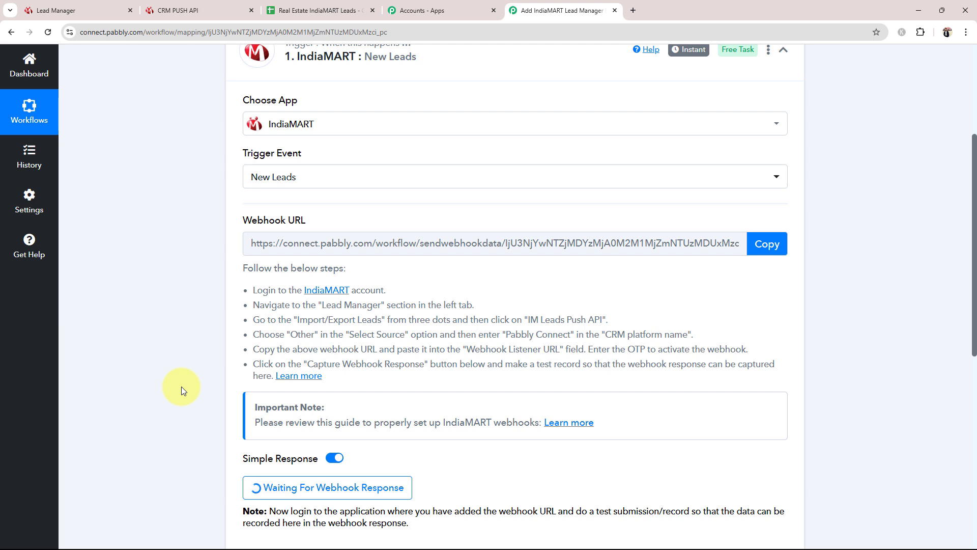
scroll(182, 390, "down", 1)
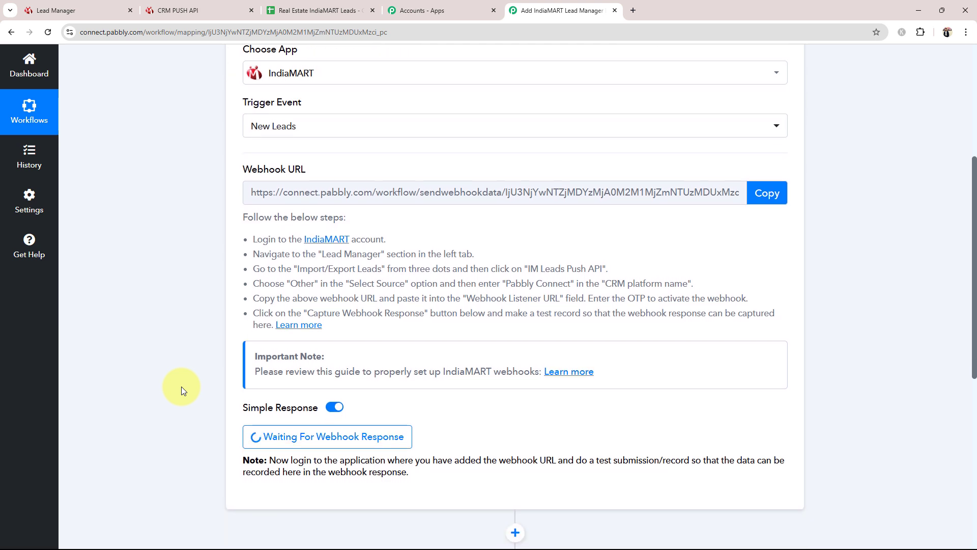
Step: Return to IndiaMART's Push API page, review the sample lead data and send it as a test to the webhook listener URL
left_click(178, 10)
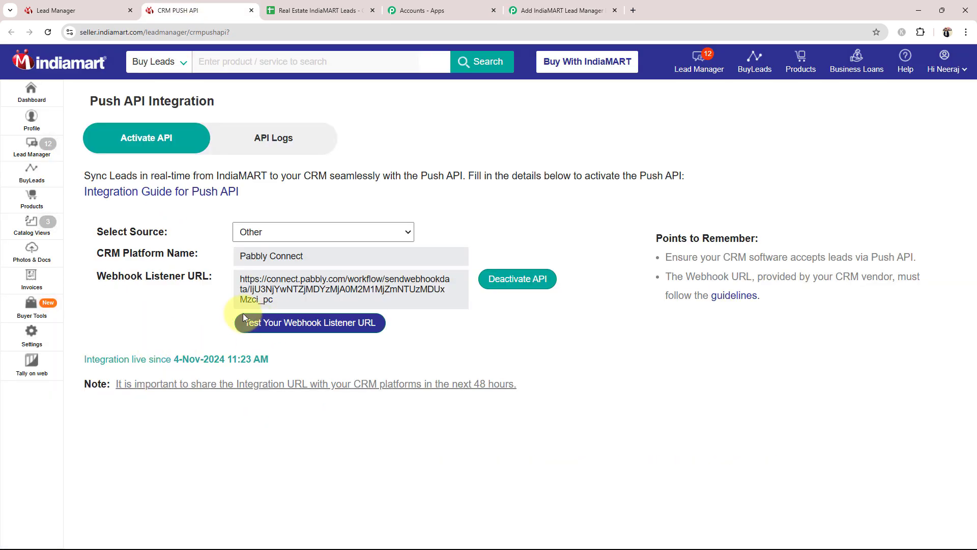
left_click(310, 324)
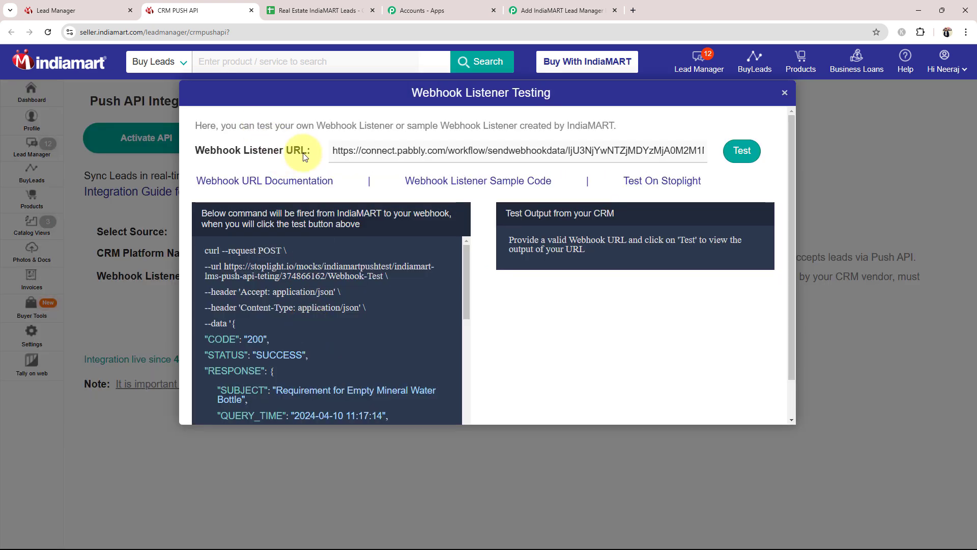
left_click_drag(332, 150, 658, 136)
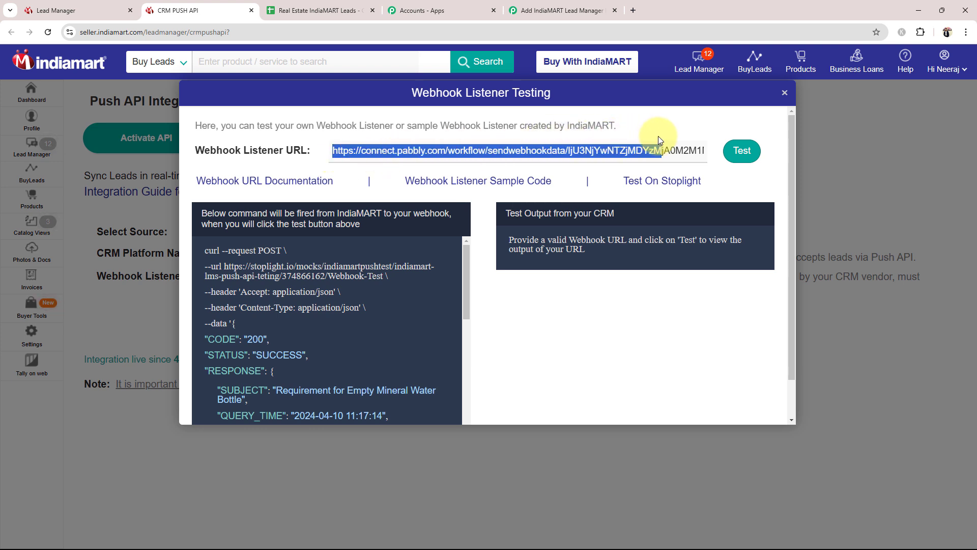
left_click(672, 119)
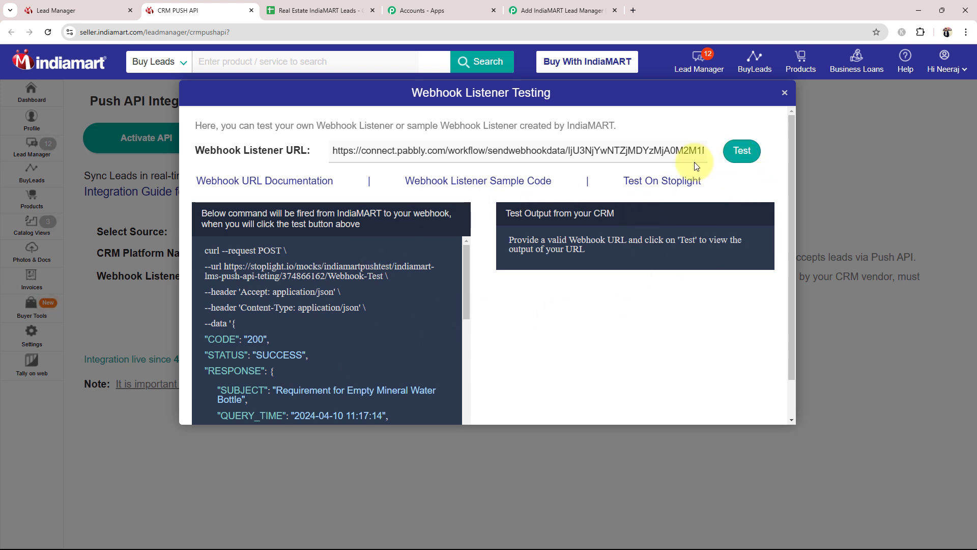
left_click_drag(468, 301, 472, 316)
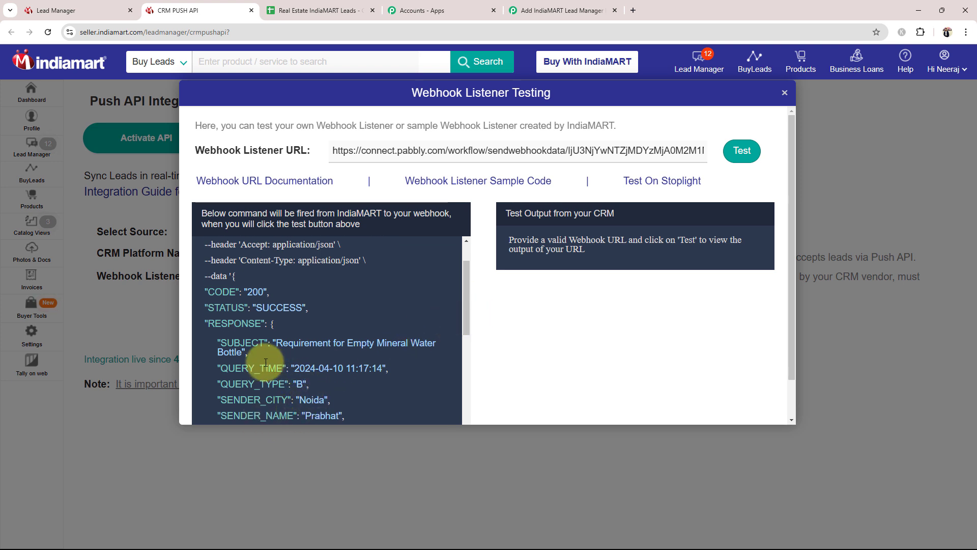
left_click_drag(277, 342, 394, 330)
left_click(381, 295)
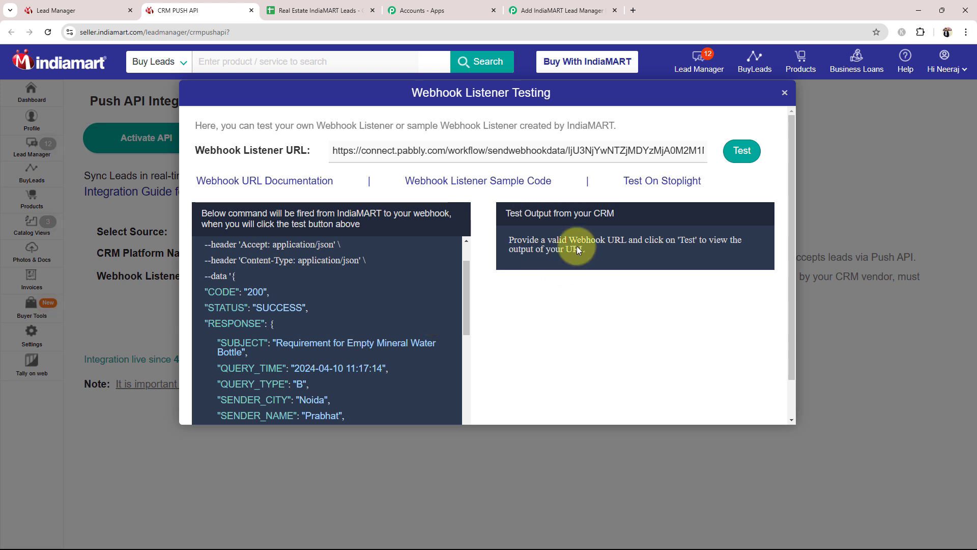
left_click(738, 152)
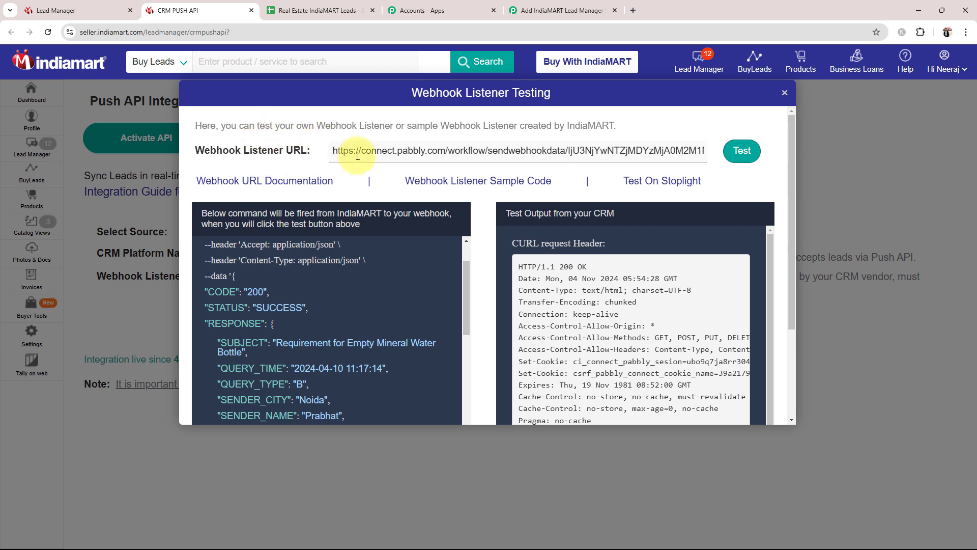
left_click_drag(331, 150, 728, 158)
left_click(639, 127)
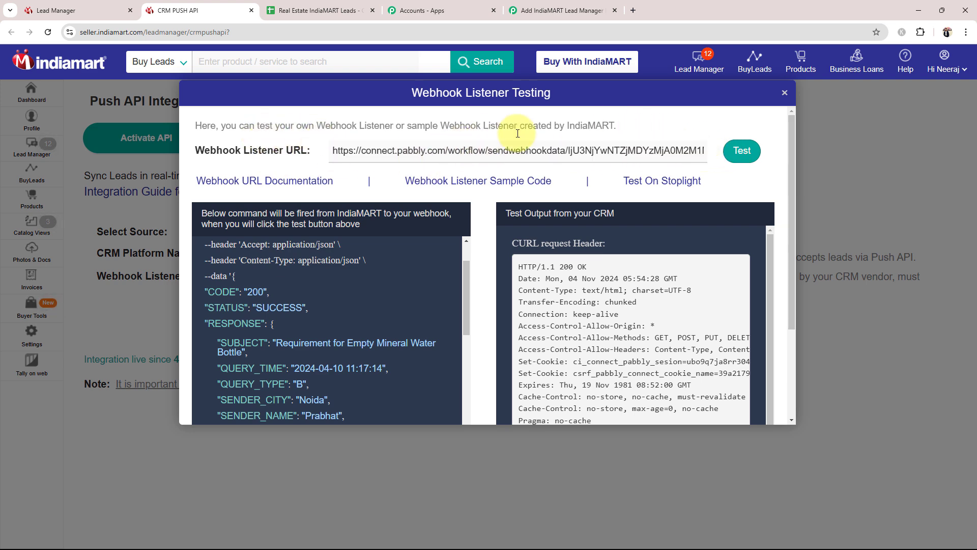
Step: Switch to the Pabbly Connect workflow and examine the captured response's status, subject, sender state, pincode and sender name
left_click(538, 9)
scroll(196, 322, "down", 8)
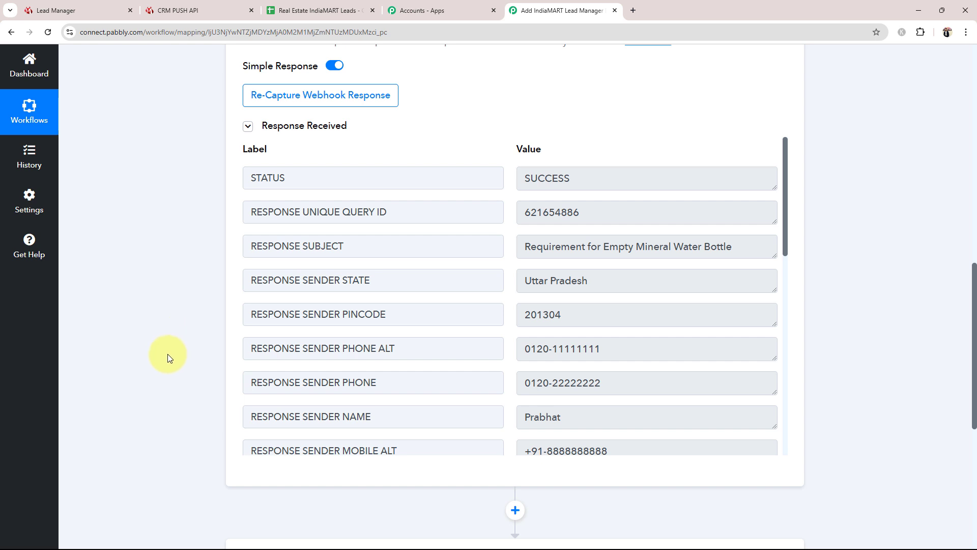
left_click_drag(583, 178, 498, 199)
left_click_drag(523, 246, 737, 266)
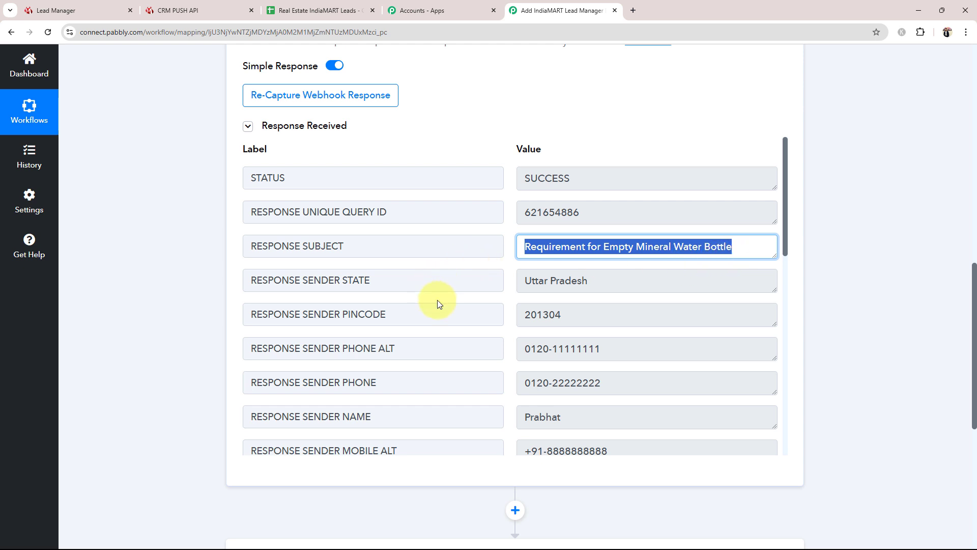
left_click_drag(602, 277, 520, 279)
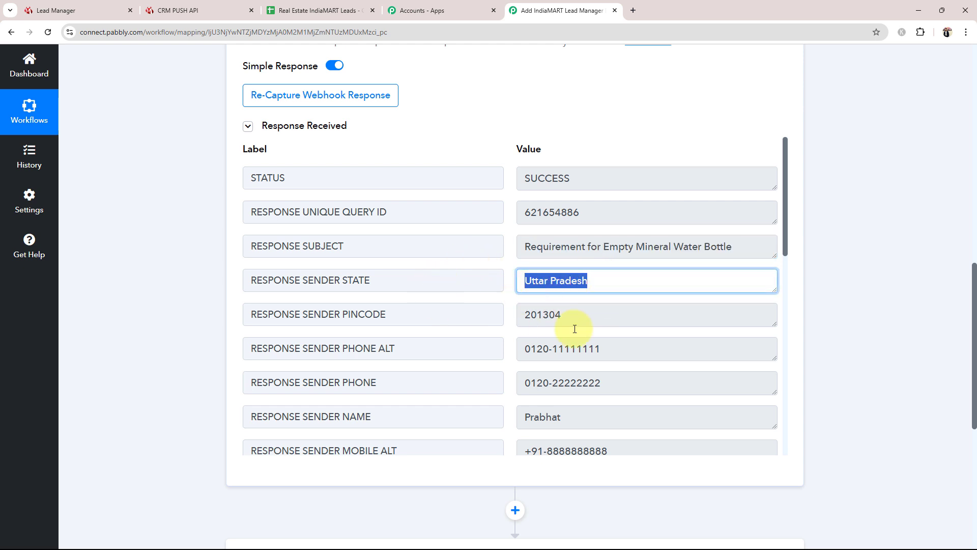
left_click_drag(576, 316, 474, 319)
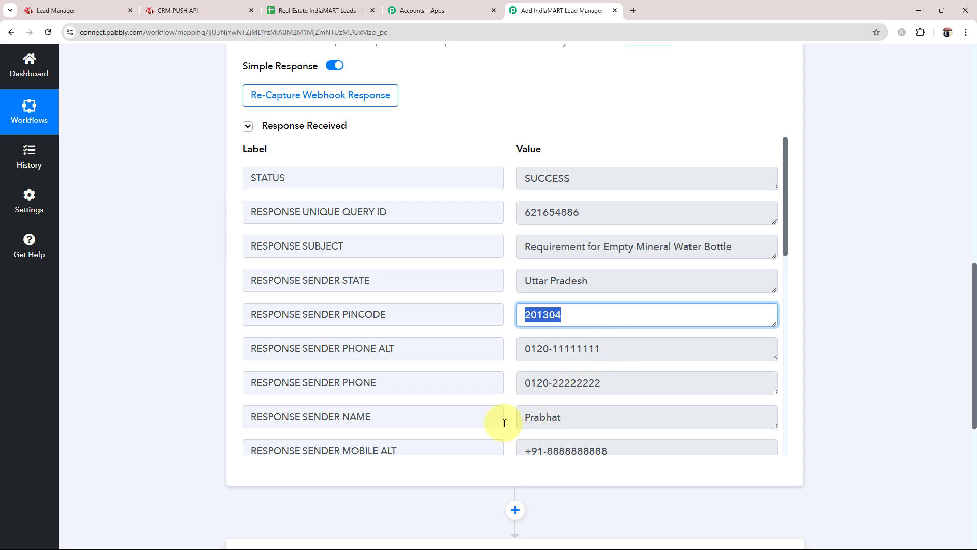
left_click_drag(587, 423, 508, 416)
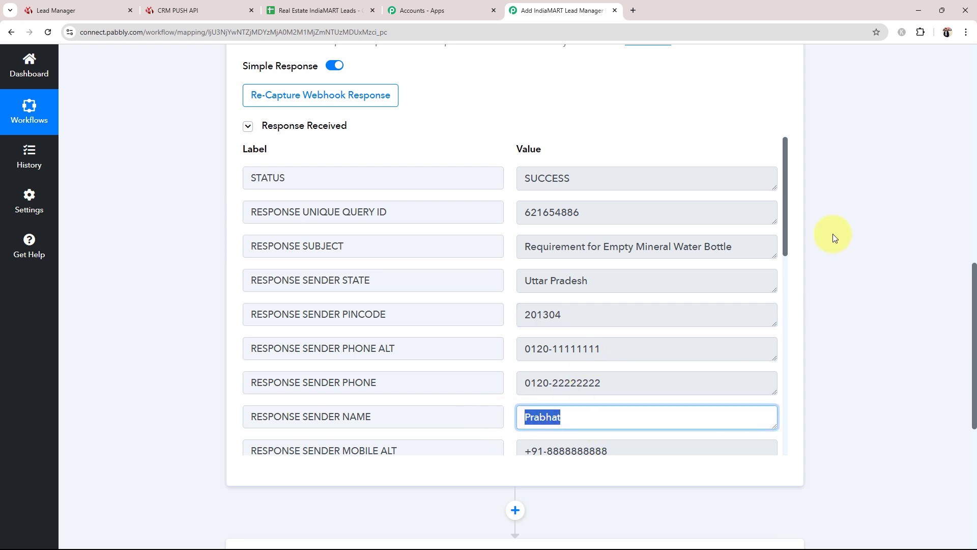
Step: Examine the captured response's query product name, full query message and sender address
left_click_drag(783, 167, 783, 403)
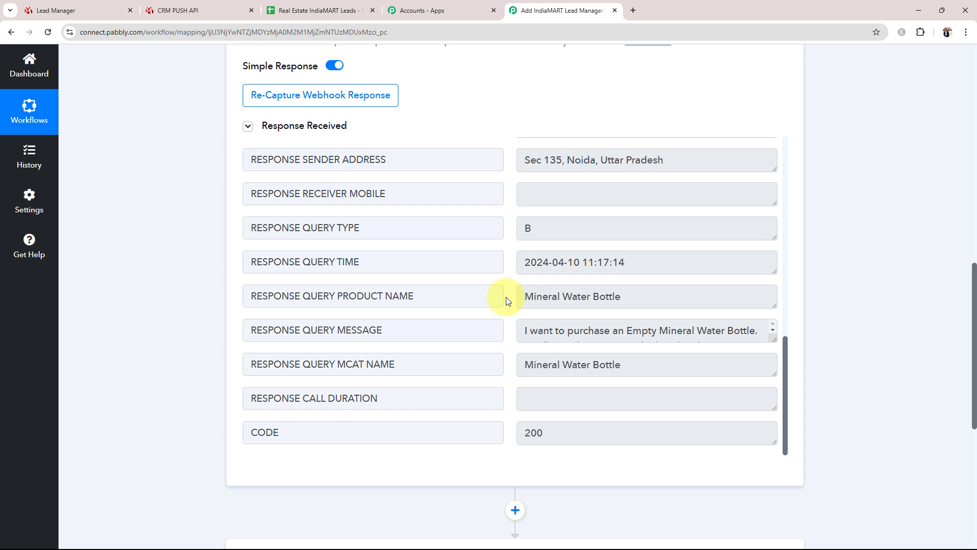
left_click_drag(525, 298, 641, 297)
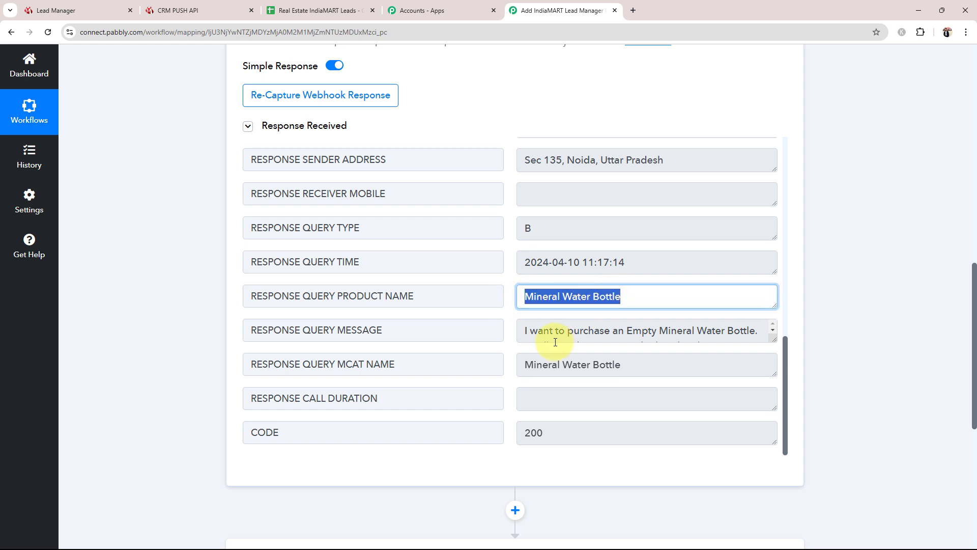
left_click_drag(774, 339, 773, 383)
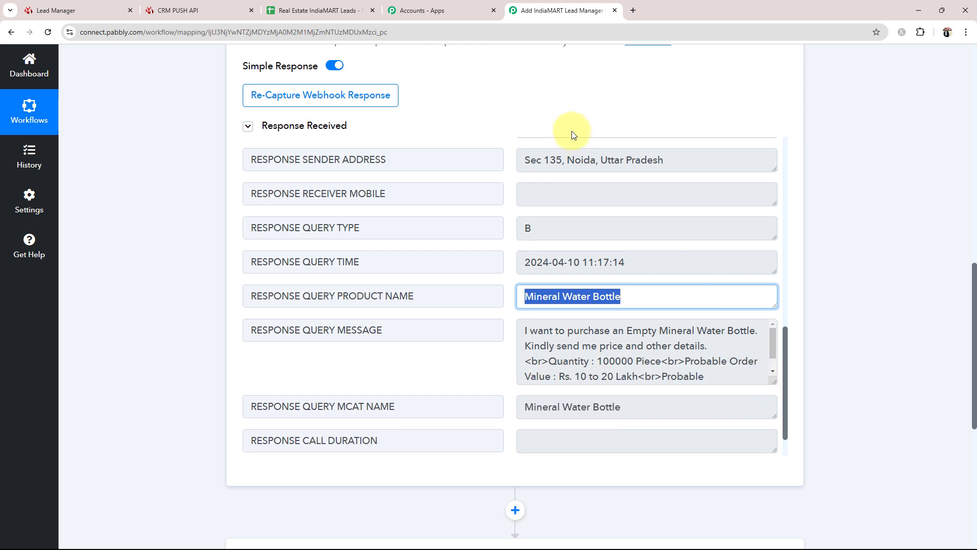
left_click_drag(670, 168, 524, 200)
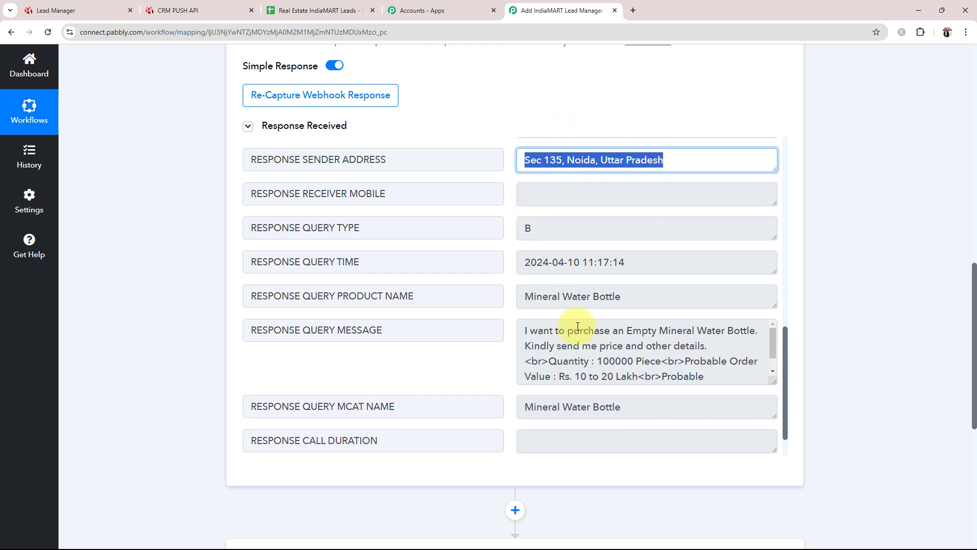
left_click_drag(786, 416, 778, 91)
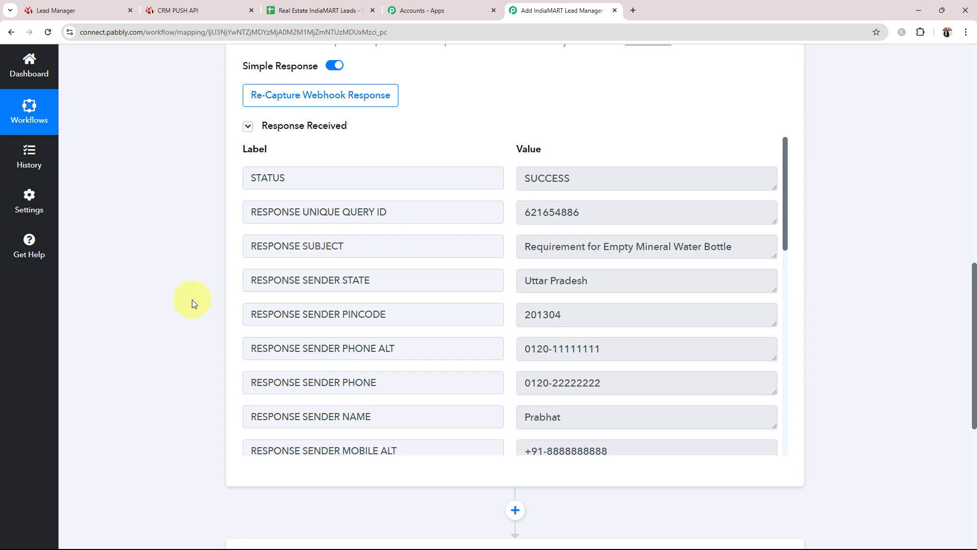
Step: Recheck the trigger setup and the captured sender name, and collapse the IndiaMART New Leads trigger
scroll(192, 299, "up", 12)
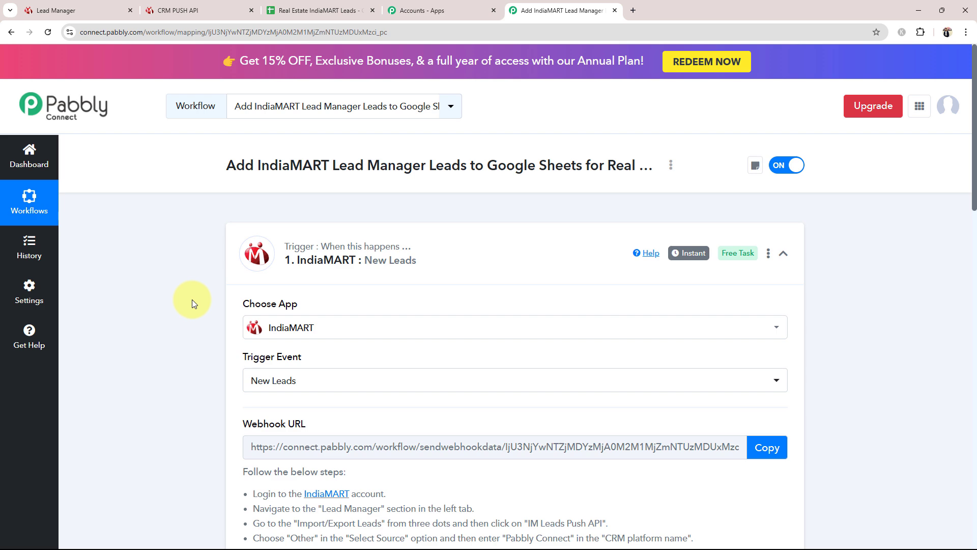
scroll(191, 300, "down", 9)
left_click_drag(580, 416, 515, 416)
left_click(86, 307)
scroll(87, 307, "up", 7)
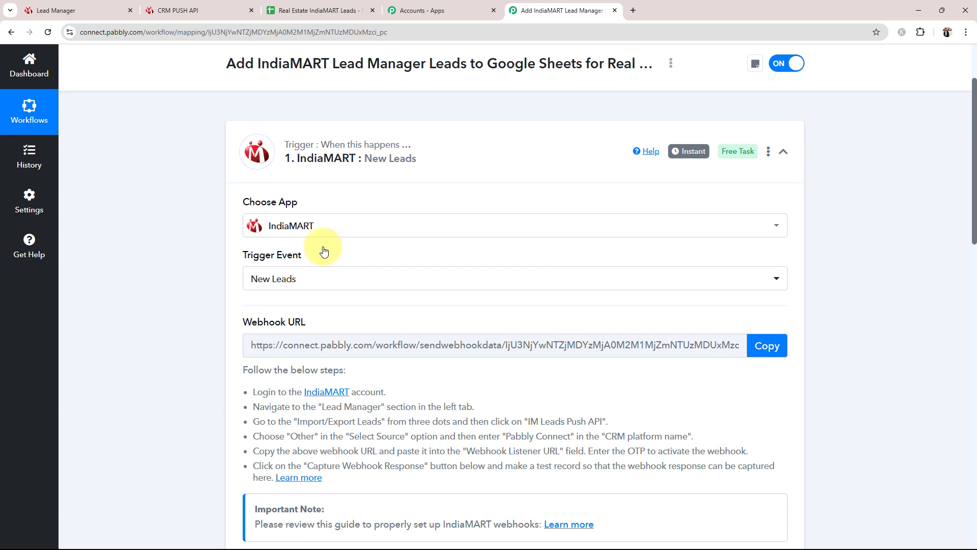
left_click(467, 148)
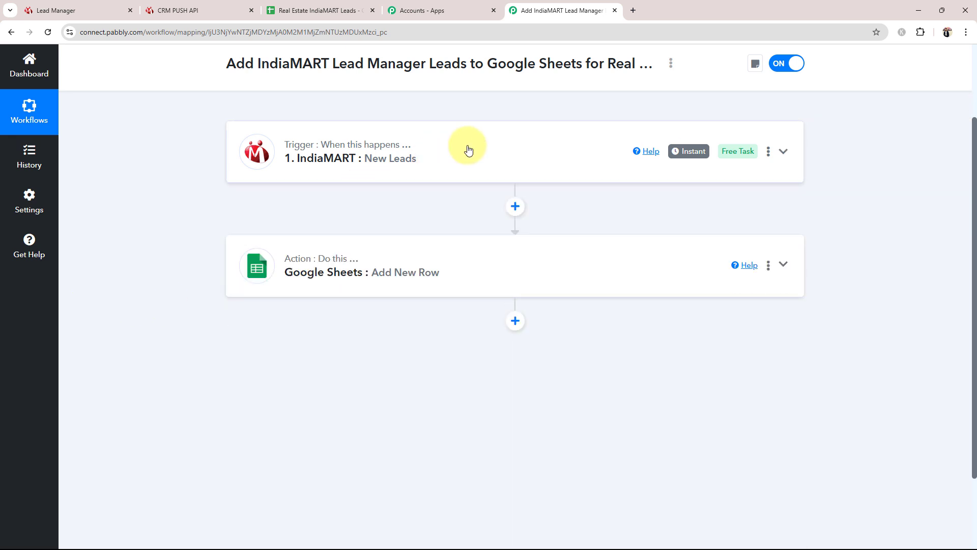
scroll(352, 164, "up", 2)
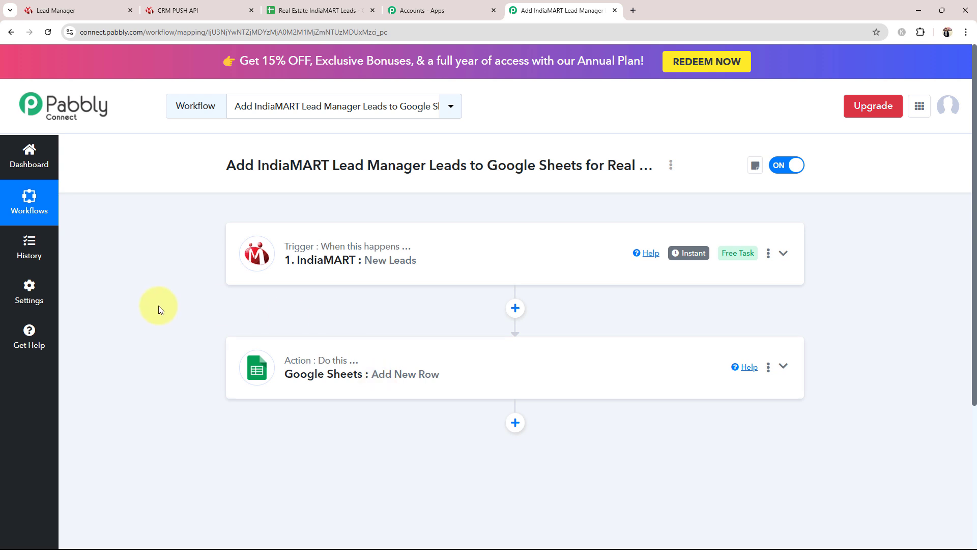
scroll(145, 332, "down", 2)
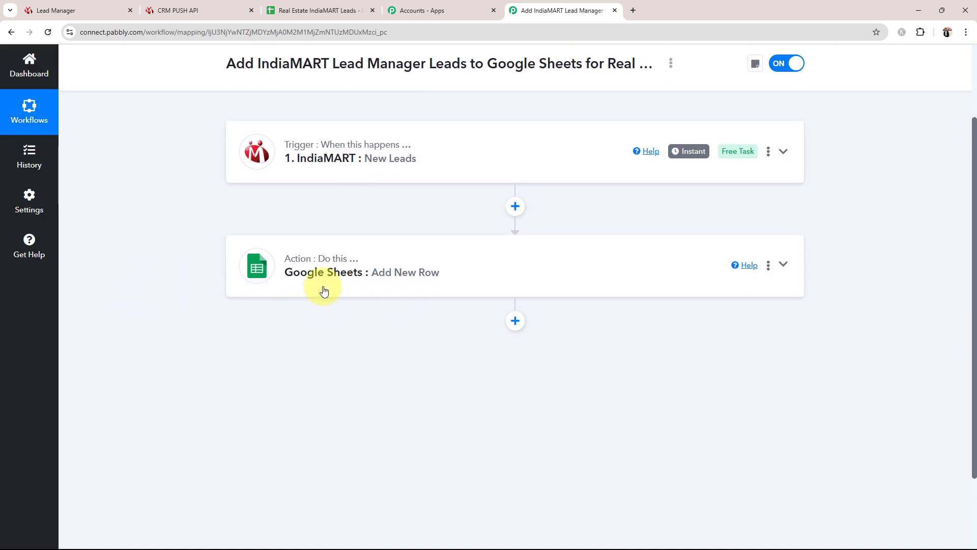
Step: Expand the Google Sheets Add New Row action and connect it with the existing connection Google Sheets #165
left_click(324, 290)
scroll(324, 290, "down", 2)
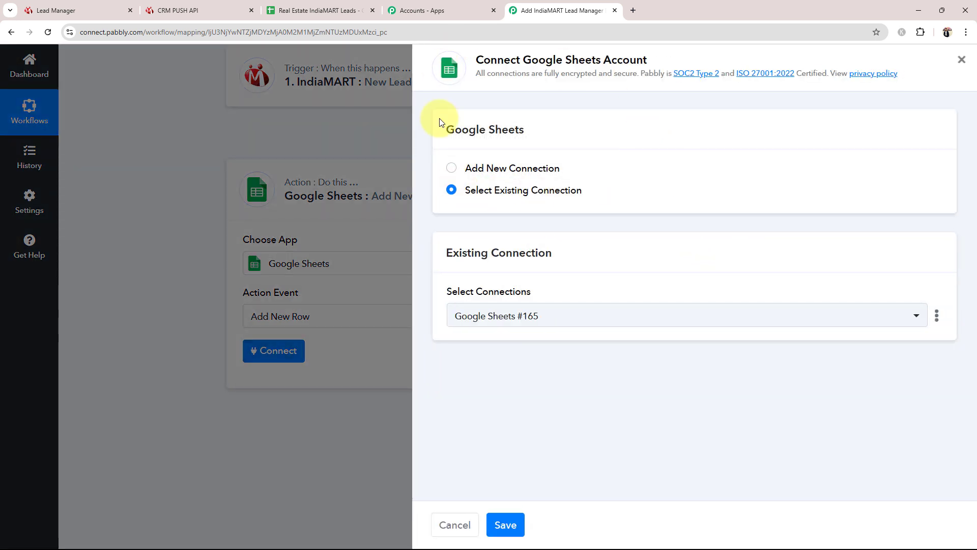
left_click(453, 173)
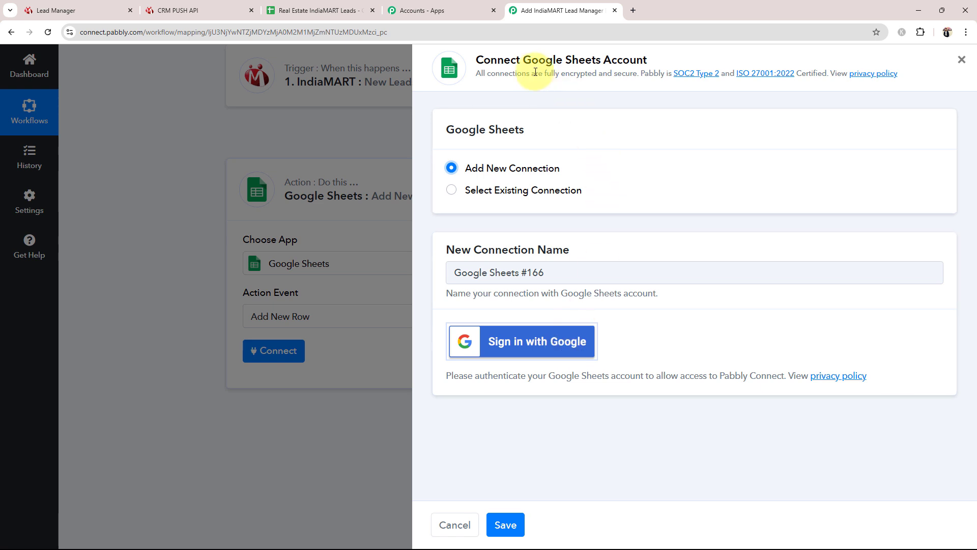
left_click_drag(523, 60, 638, 21)
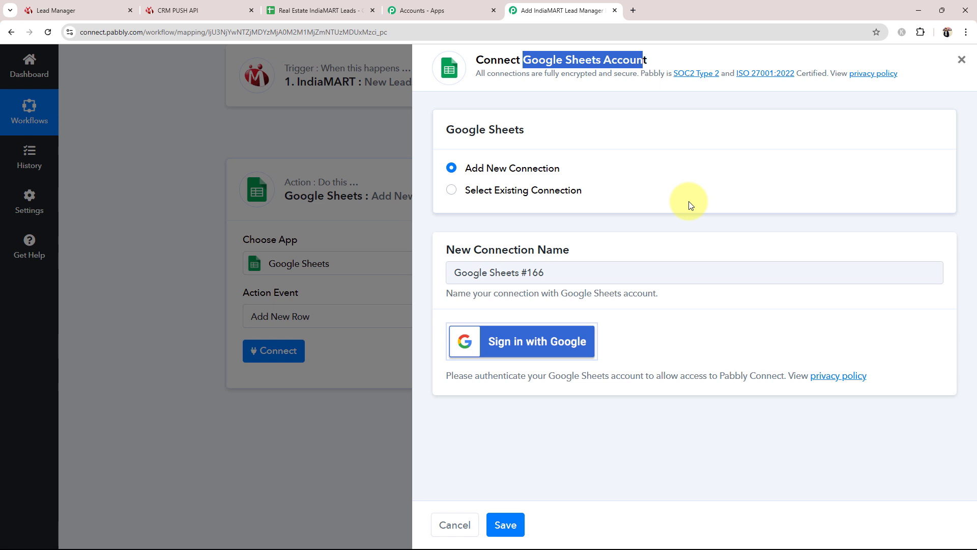
left_click(452, 191)
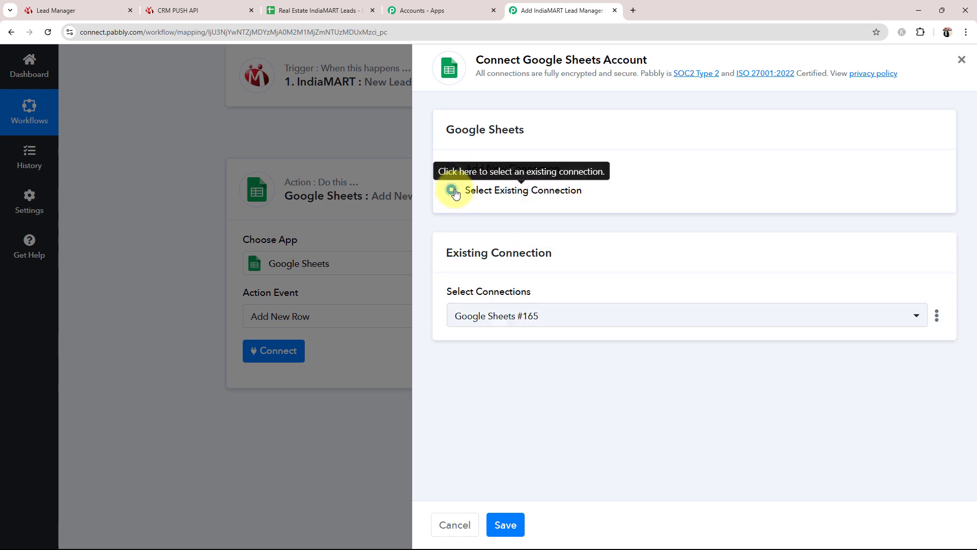
left_click(506, 525)
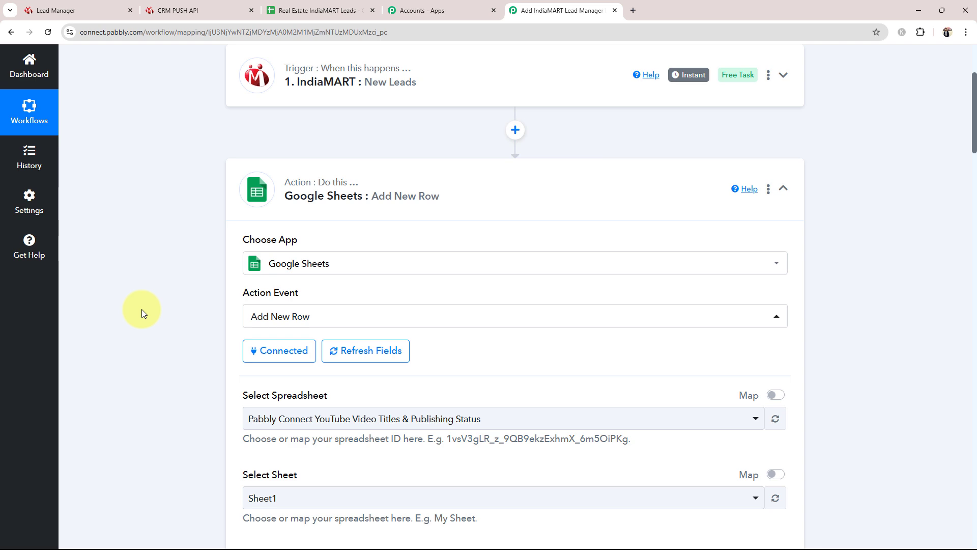
Step: Check the spreadsheet's name in Google Sheets and choose "Real Estate IndiaMART Leads" as the action's spreadsheet
scroll(142, 309, "down", 5)
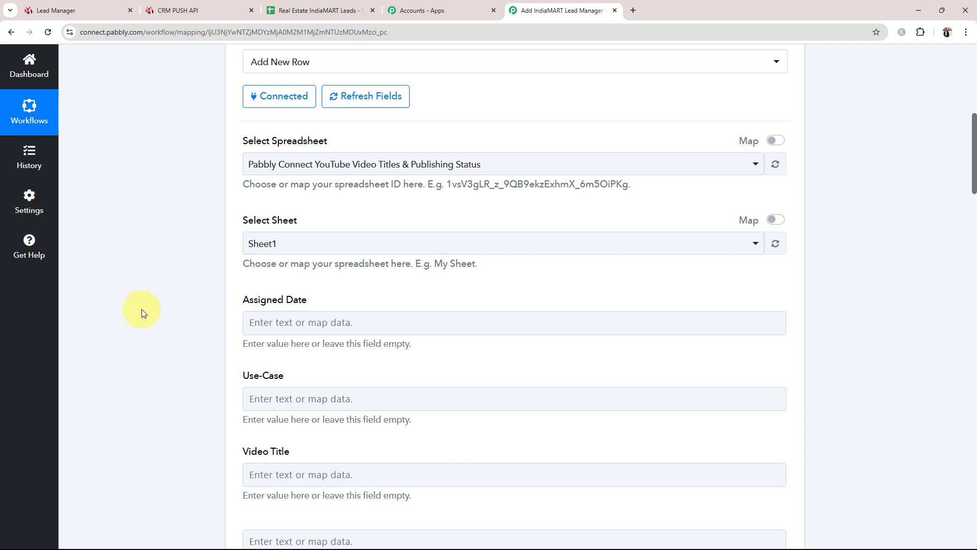
scroll(142, 310, "up", 2)
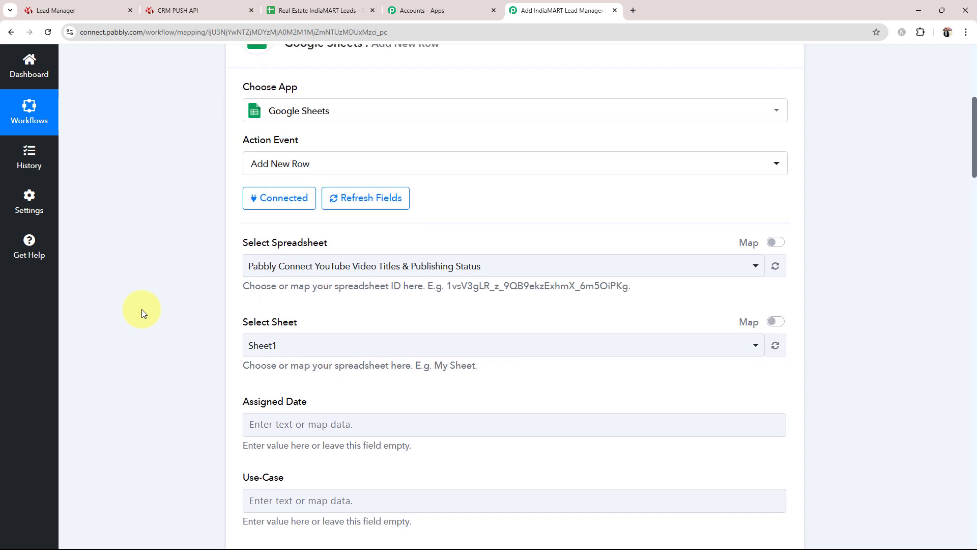
scroll(141, 310, "down", 1)
left_click(265, 10)
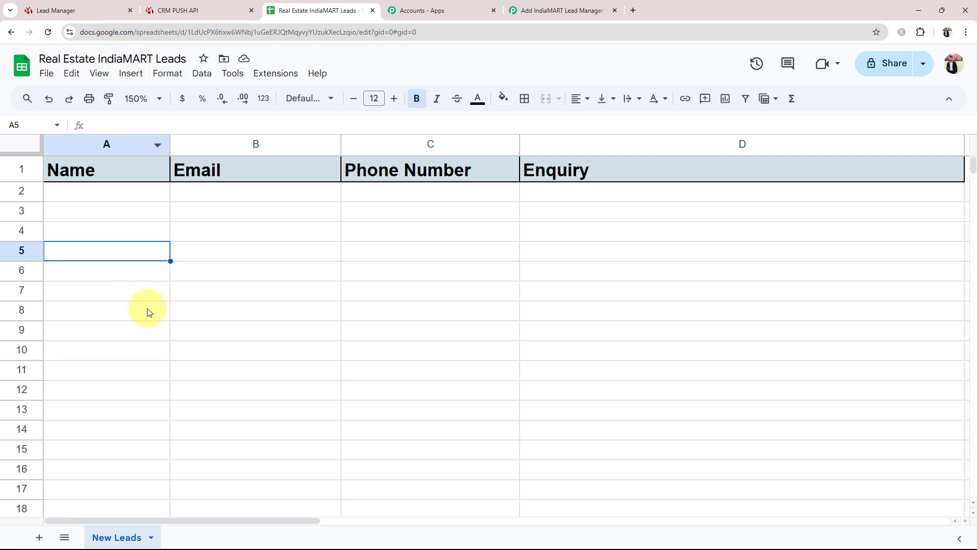
left_click(562, 11)
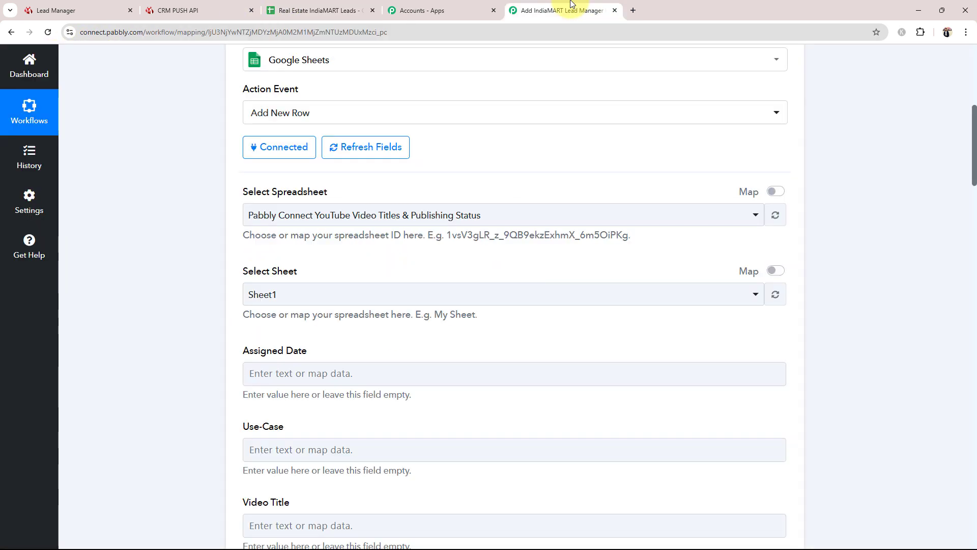
left_click(255, 216)
left_click(269, 301)
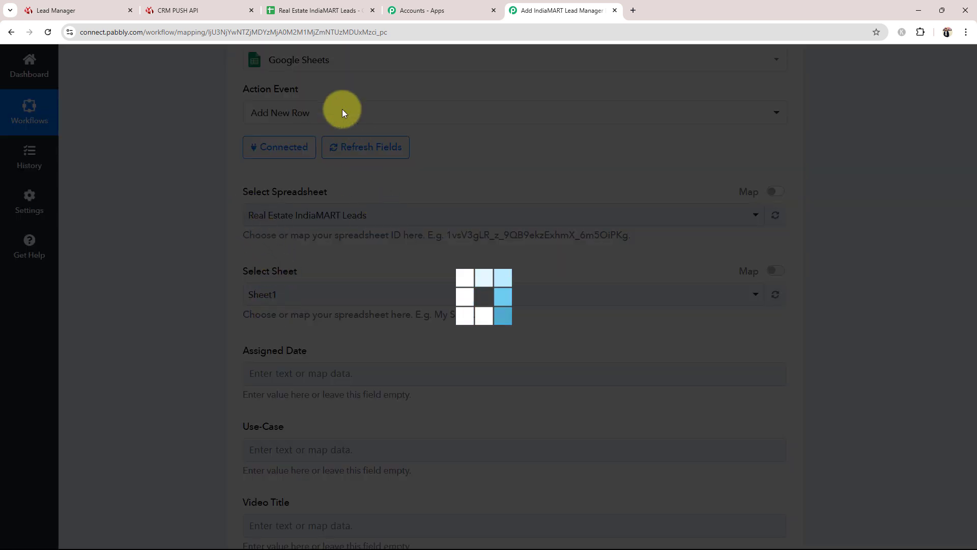
Step: Set the action's sheet to New Leads, comparing the column fields and sheet name with the Google Sheets spreadsheet
left_click(331, 4)
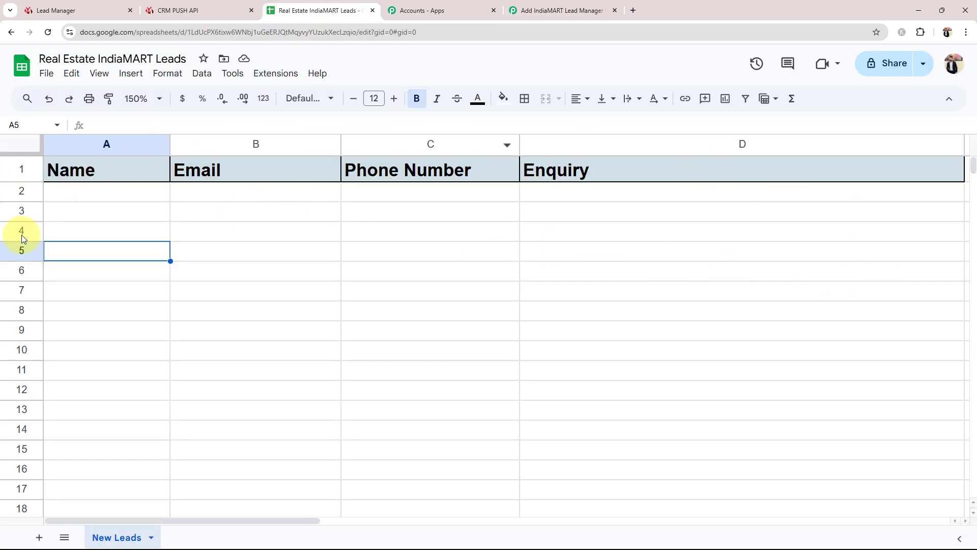
left_click(520, 4)
scroll(186, 333, "down", 3)
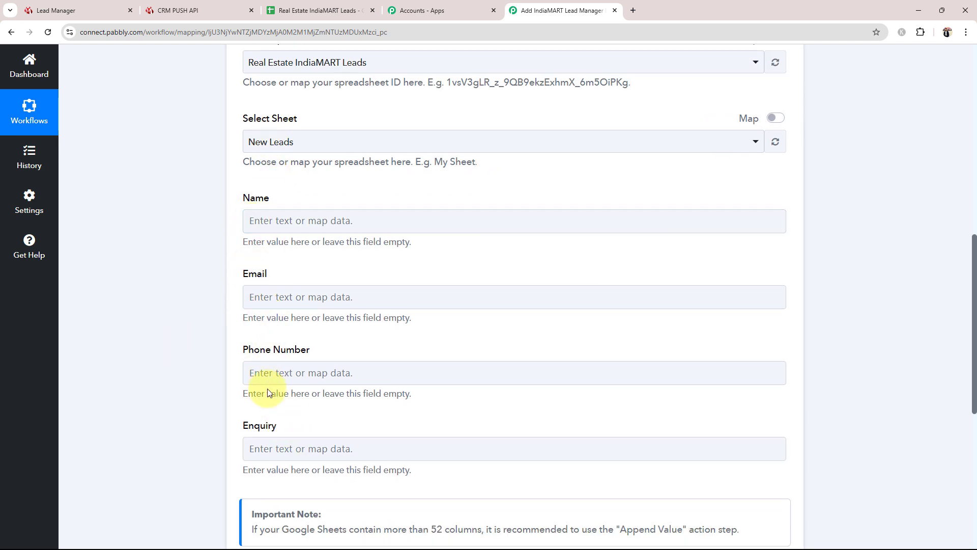
left_click(267, 438)
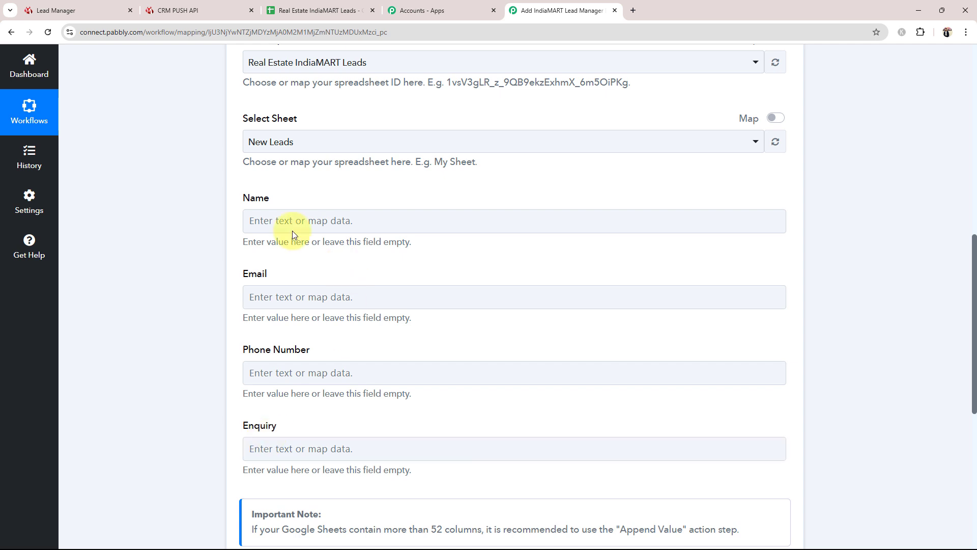
left_click(283, 148)
left_click(272, 213)
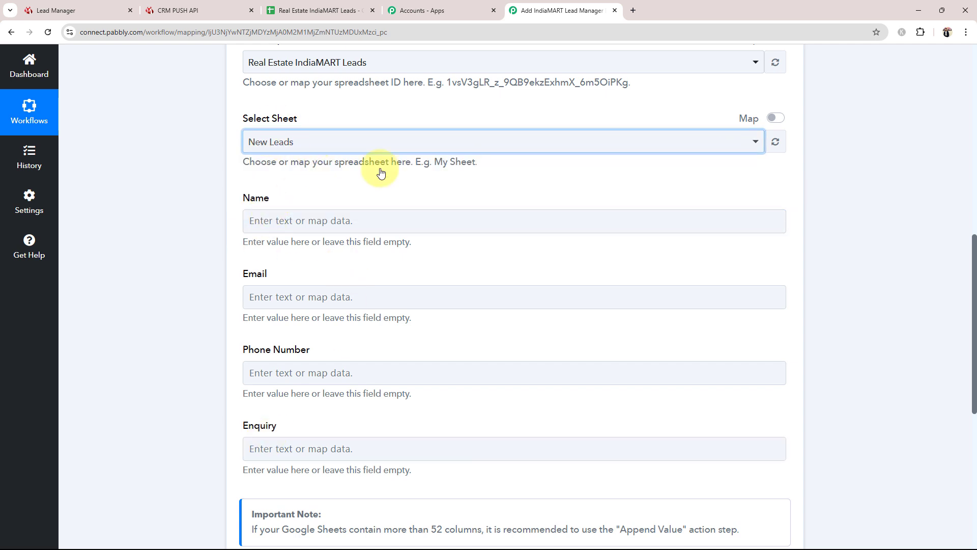
left_click(341, 9)
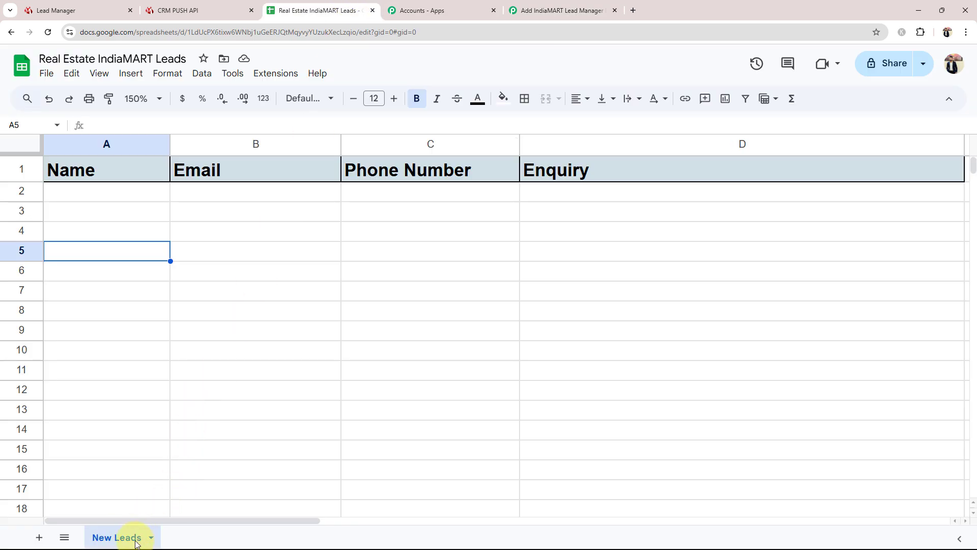
left_click(532, 11)
left_click(208, 247)
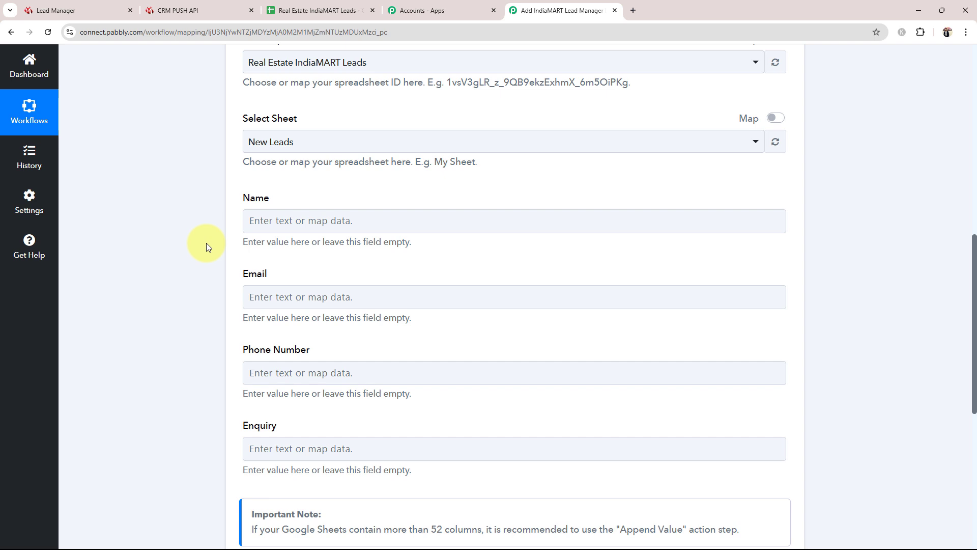
Step: Review the workflow's steps and the IndiaMART response data available for mapping into the Name field
scroll(179, 327, "up", 10)
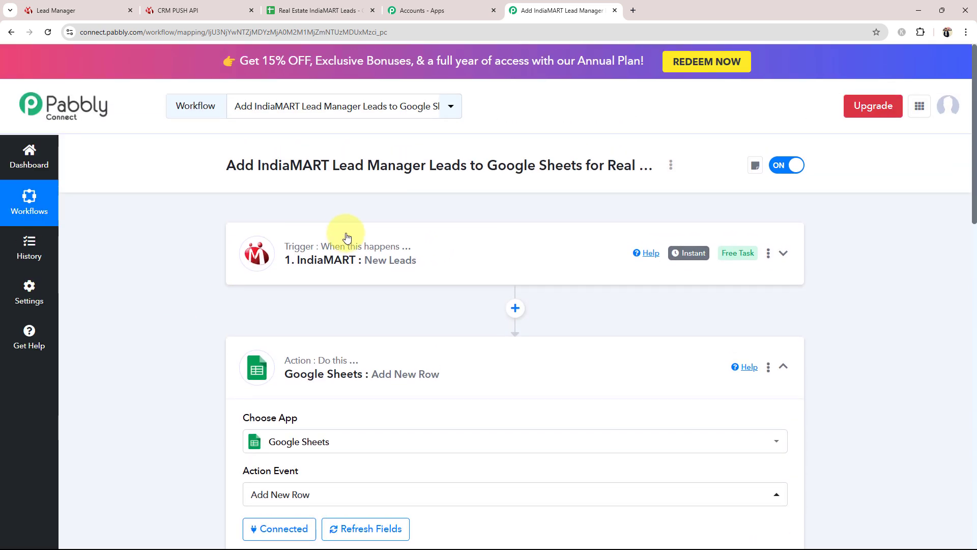
scroll(165, 324, "down", 10)
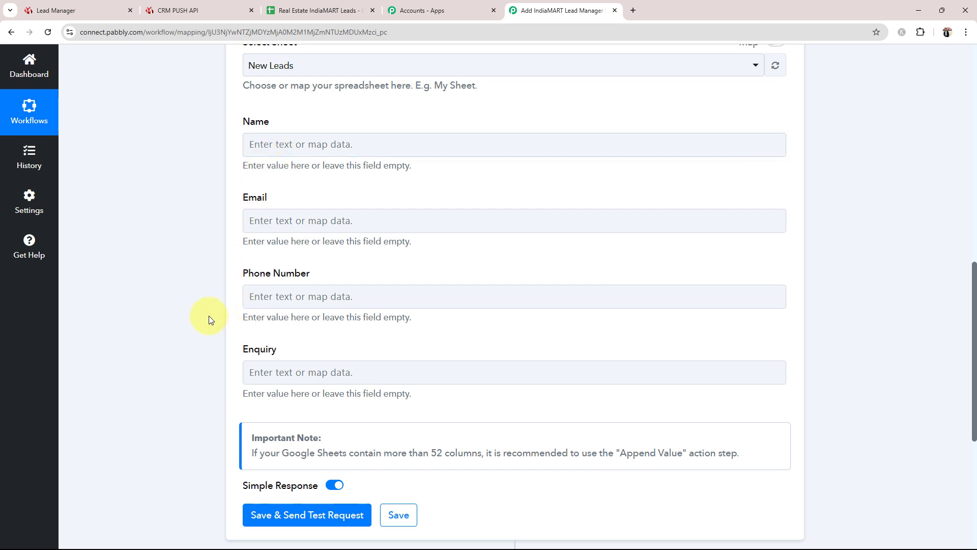
scroll(208, 319, "down", 1)
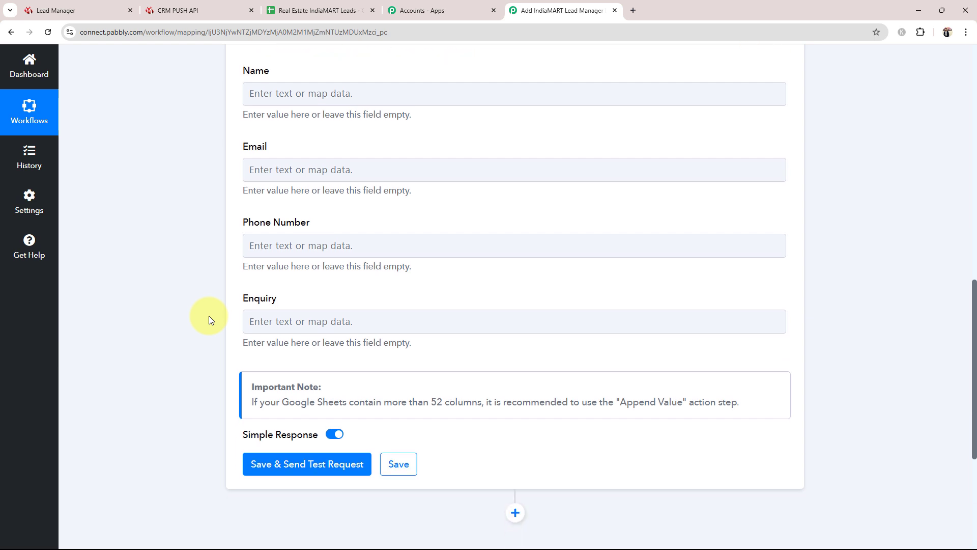
left_click(277, 95)
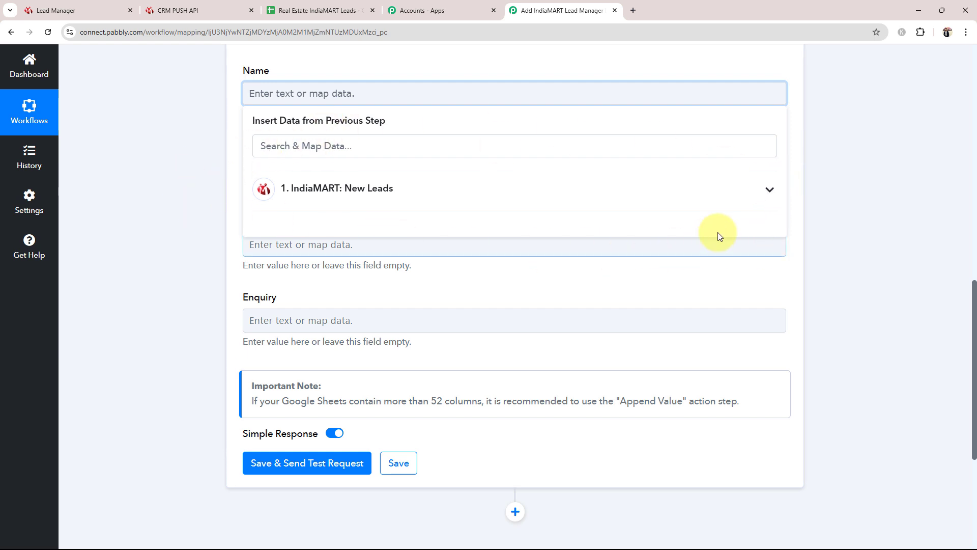
left_click(765, 198)
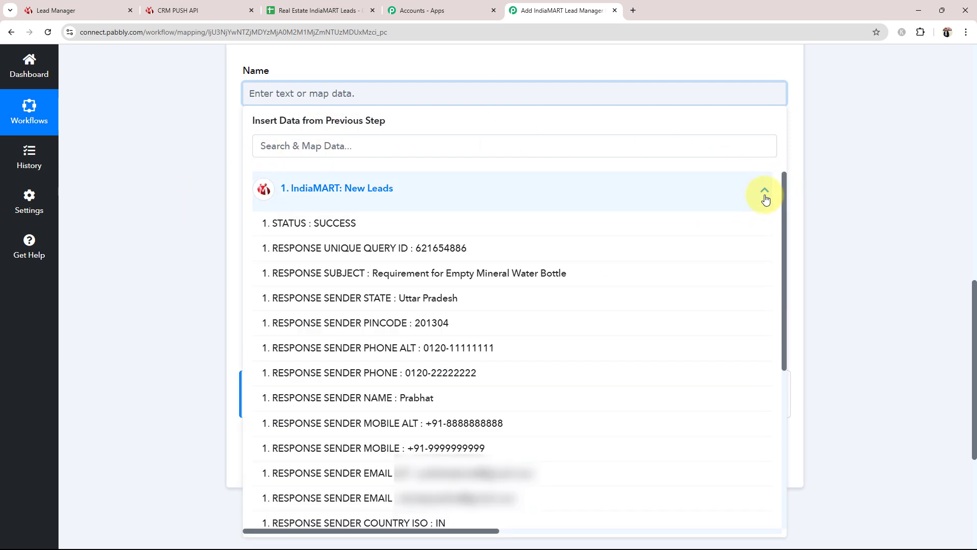
left_click(765, 199)
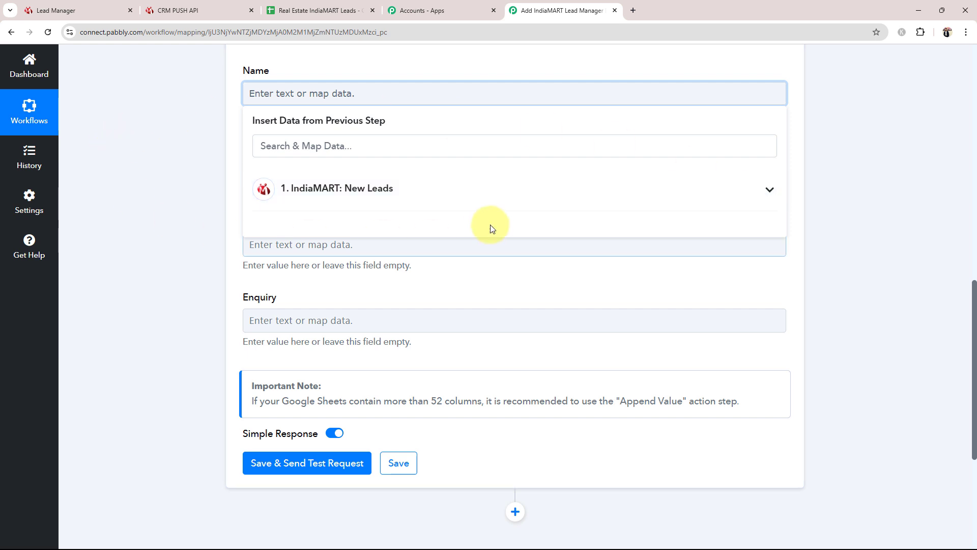
left_click(173, 233)
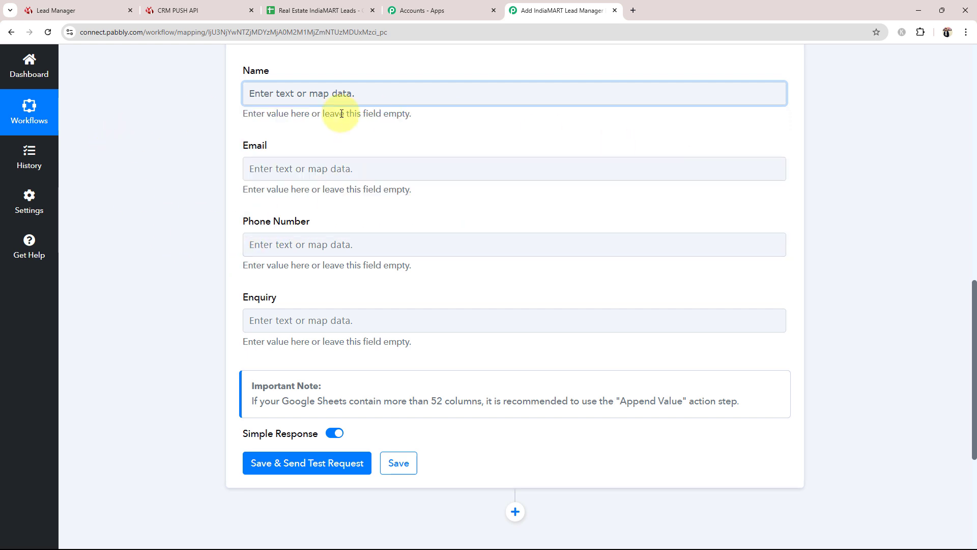
Step: Map the Name field to the IndiaMART response's RESPONSE SENDER NAME value, searching the previous step's data for "Name"
left_click(298, 93)
left_click(291, 147)
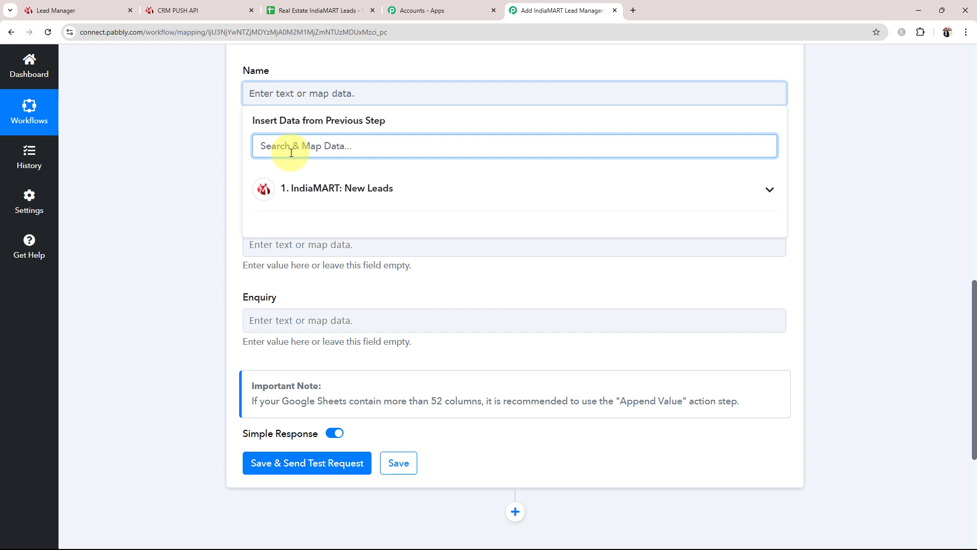
type("Name")
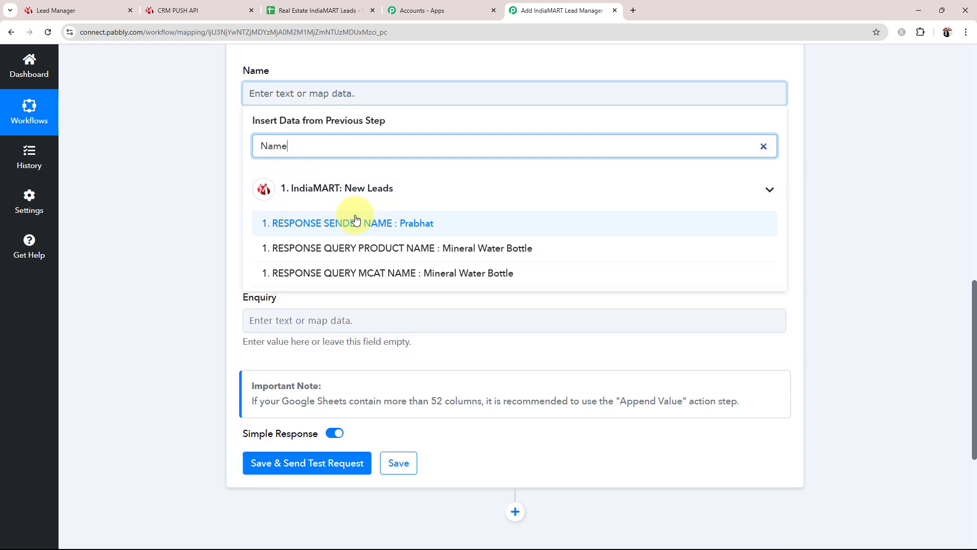
left_click(414, 223)
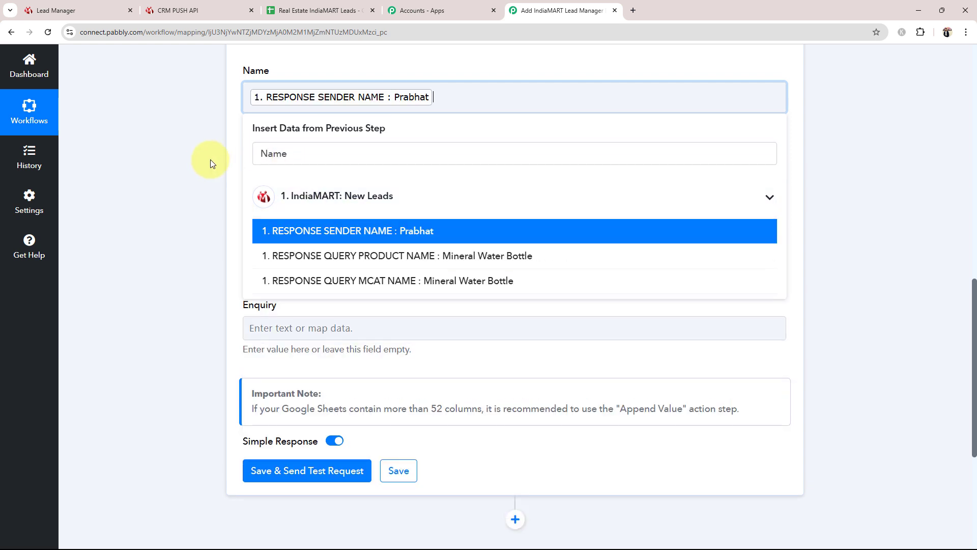
left_click(209, 160)
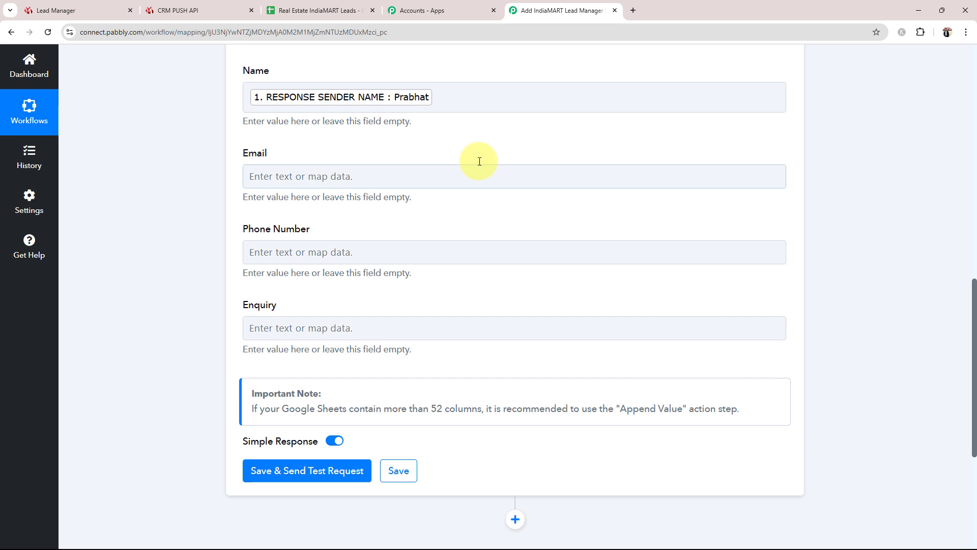
Step: Map the Email field to the RESPONSE SENDER EMAIL value, searching the IndiaMART data for "@"
left_click(316, 174)
left_click(265, 228)
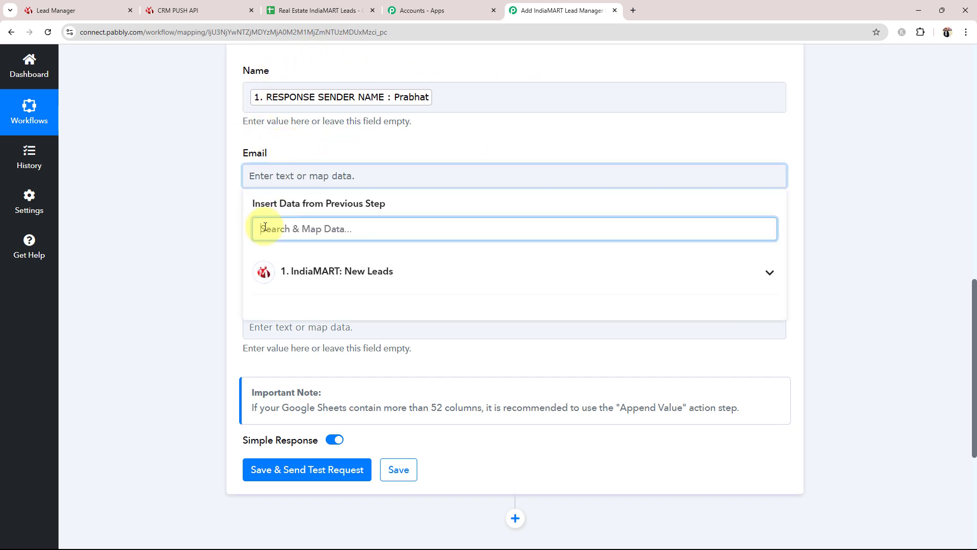
type("@")
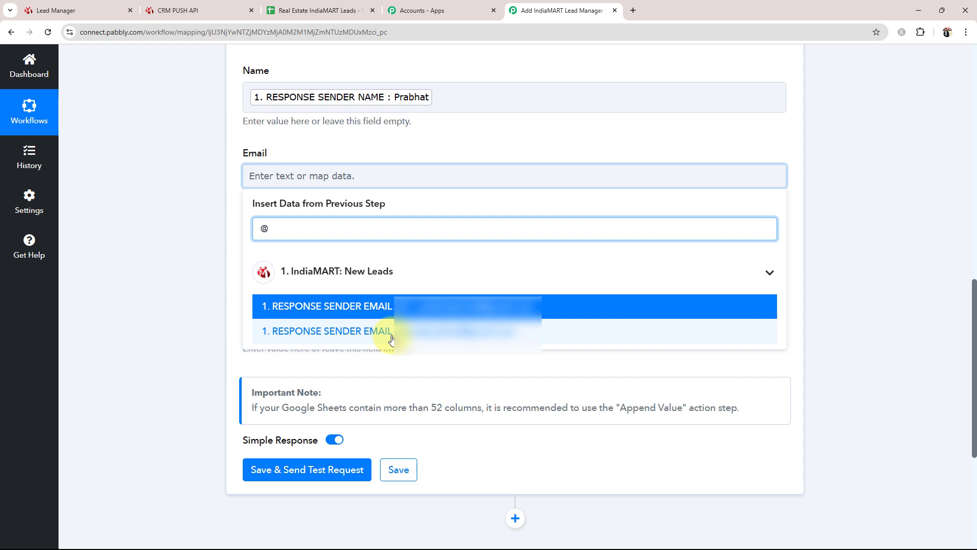
left_click(391, 336)
left_click(153, 262)
Step: Map the Phone Number field to the RESPONSE SENDER MOBILE value, searching the IndiaMART data for "mobi"
left_click(279, 257)
left_click(285, 311)
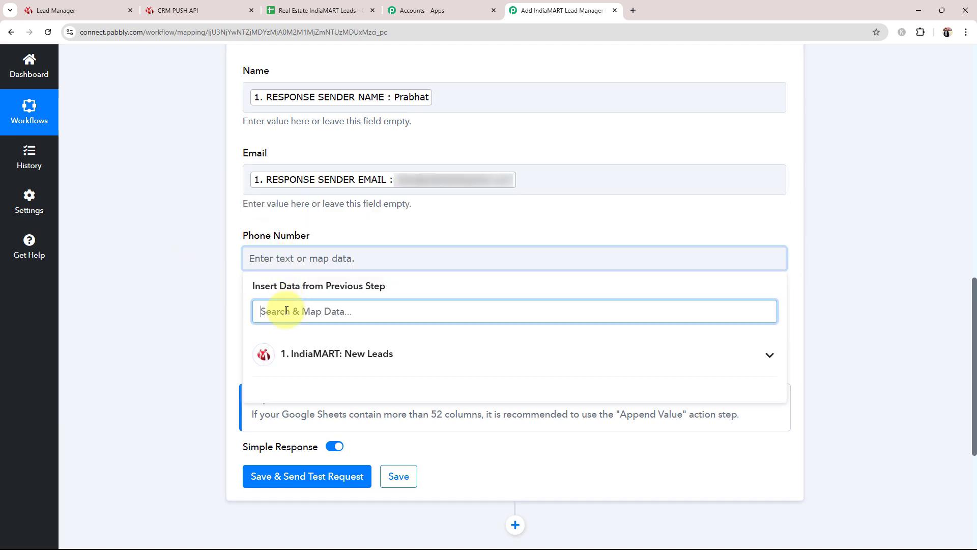
type("mobi")
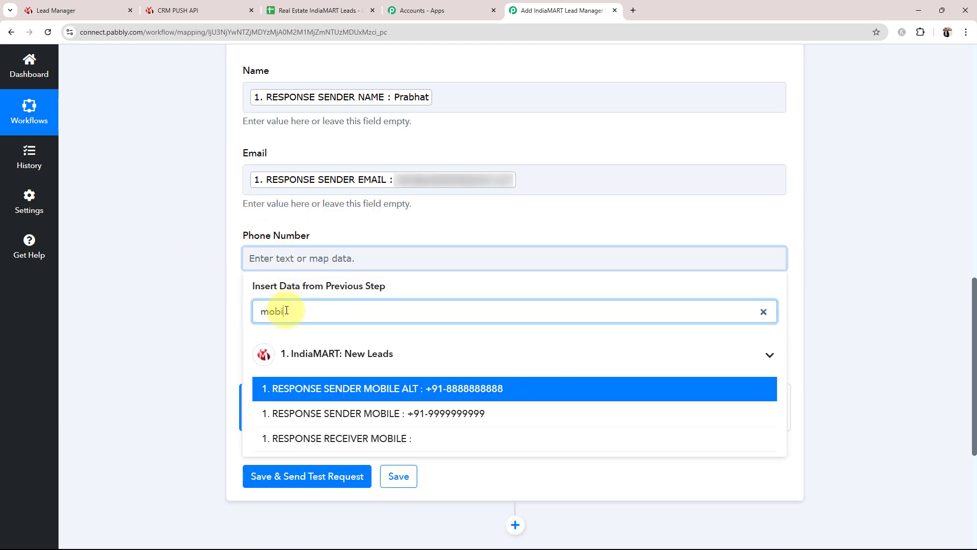
left_click(331, 413)
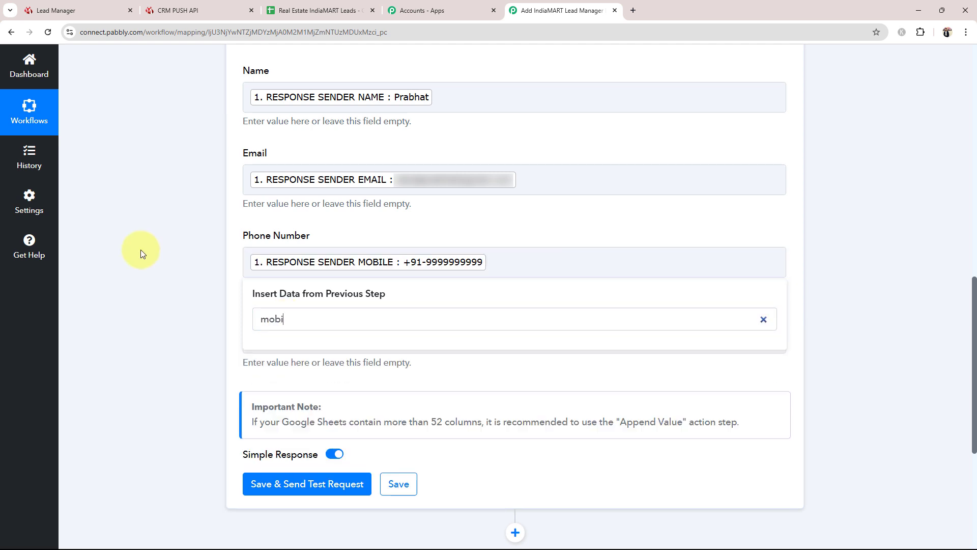
left_click(142, 250)
Step: Map the Enquiry field to the RESPONSE QUERY MESSAGE value, searching the IndiaMART data for "query me"
left_click(258, 340)
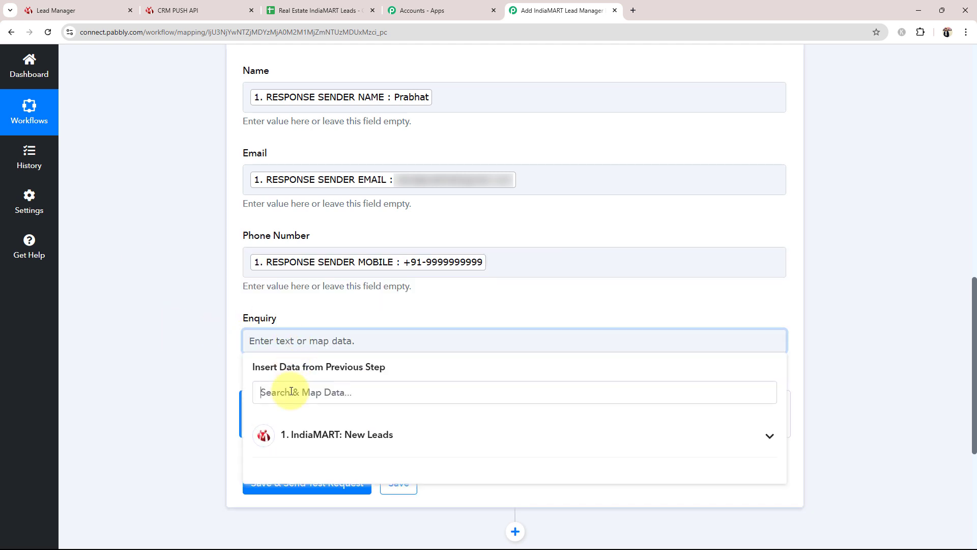
type("query ")
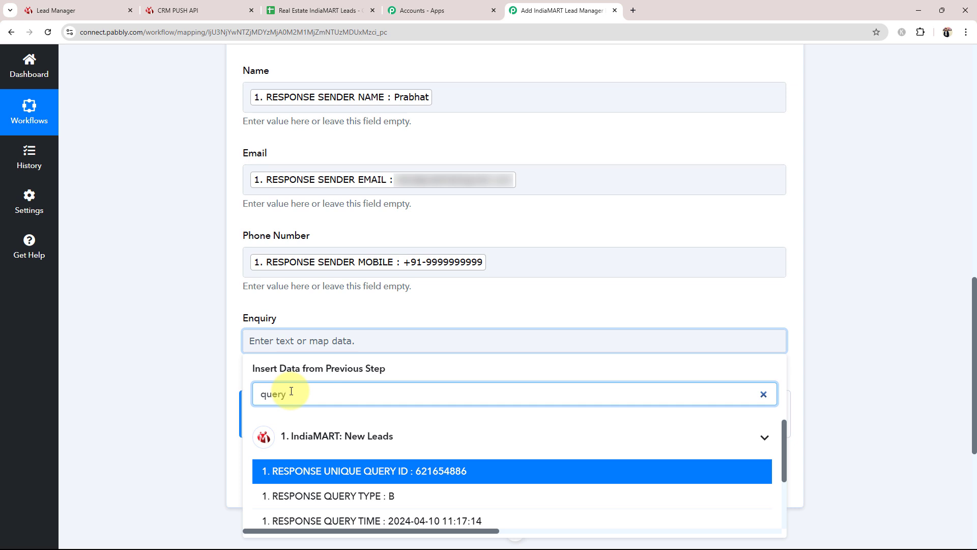
type("me")
left_click(430, 529)
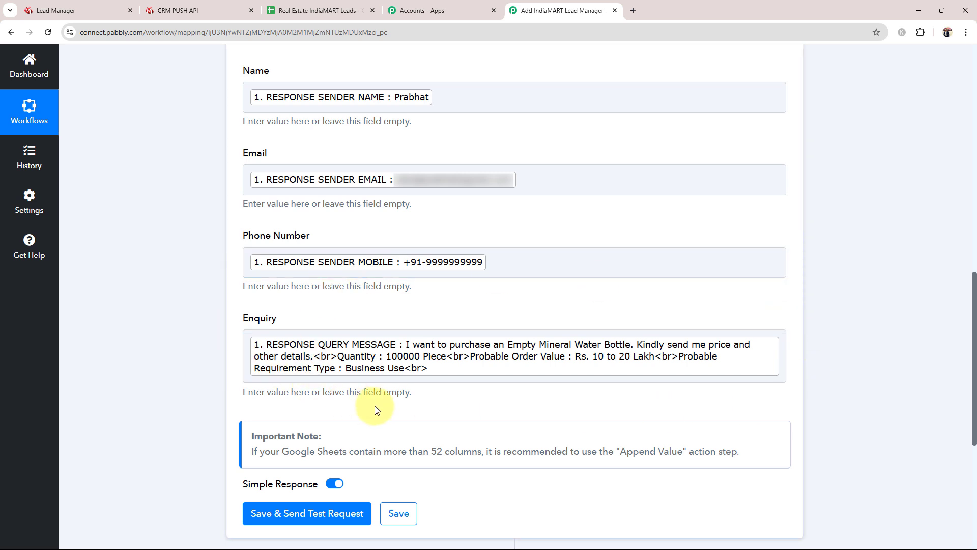
Step: Compare the mapped fields with the Name, Email, Phone Number and Enquiry columns of the New Leads sheet in Google Sheets
left_click(305, 10)
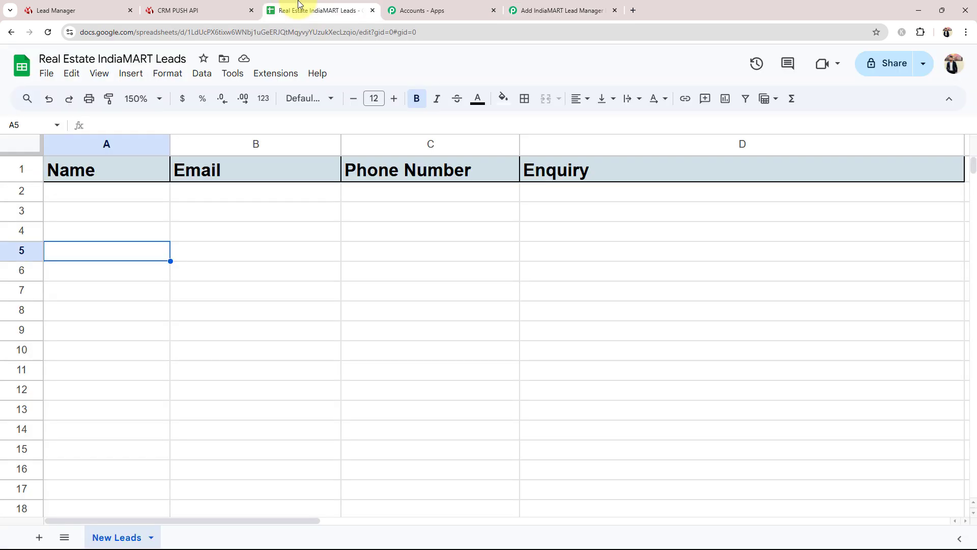
left_click(87, 192)
left_click(240, 197)
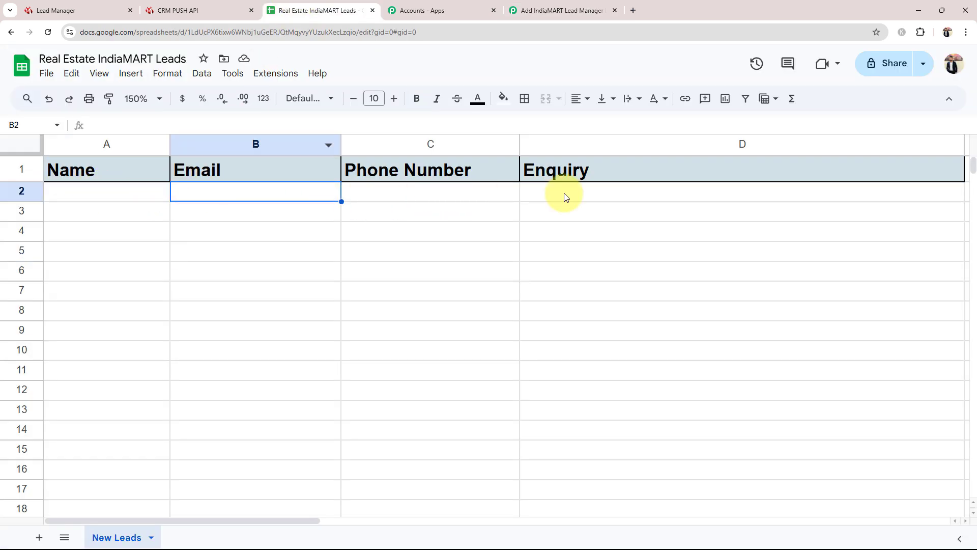
left_click(557, 11)
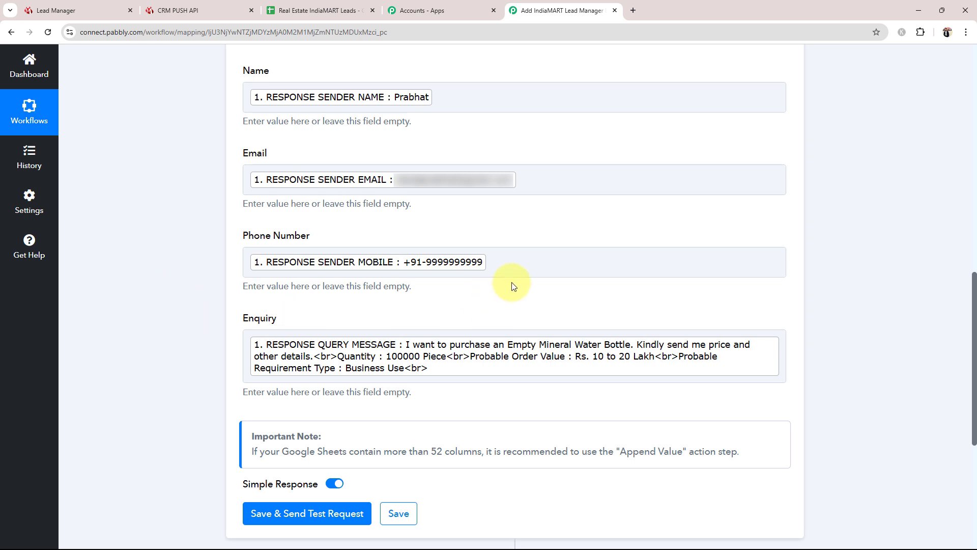
left_click(525, 270)
type("9999")
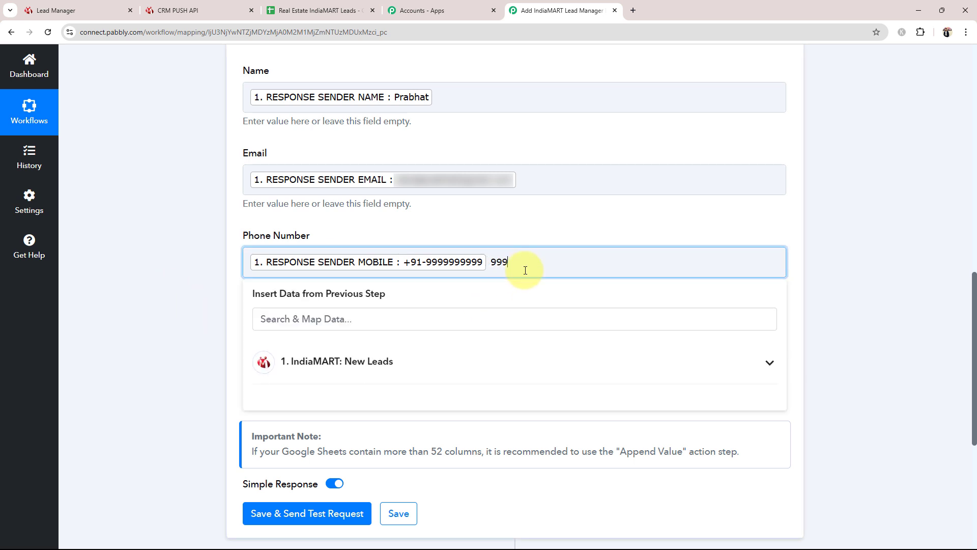
key("BackSpace")
key("BackSpace")
key("BackSpace")
key("BackSpace")
left_click(159, 279)
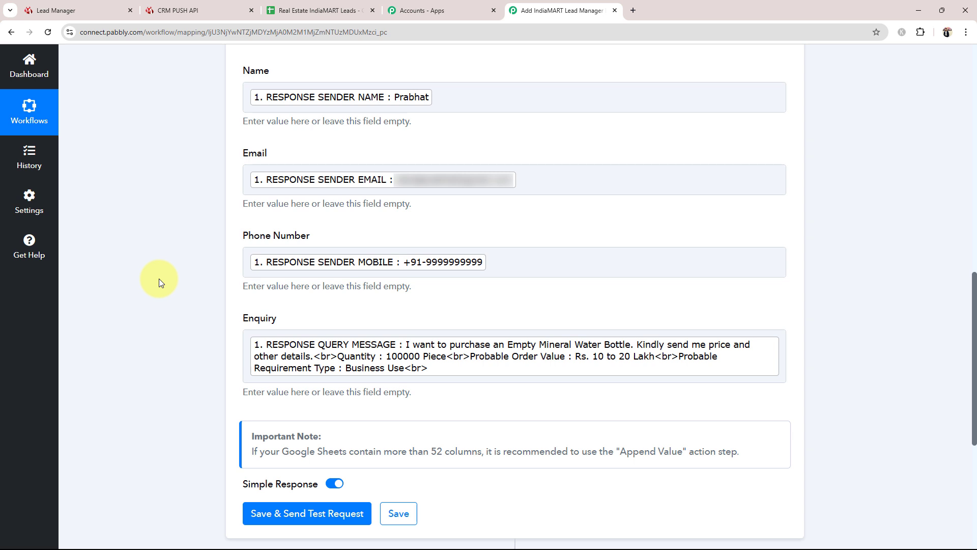
Step: Save the Google Sheets action with a test request and check the New Leads sheet for the added row
left_click(285, 513)
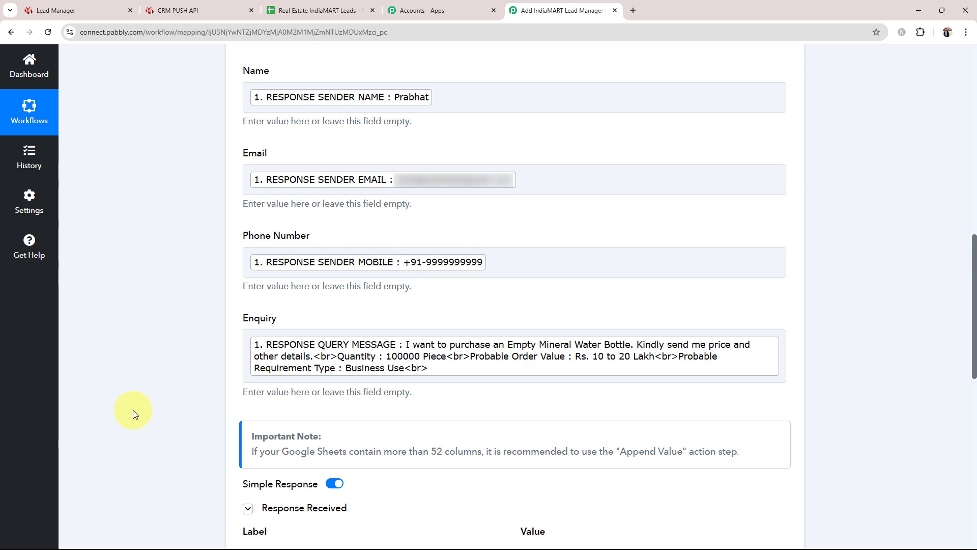
scroll(133, 410, "down", 4)
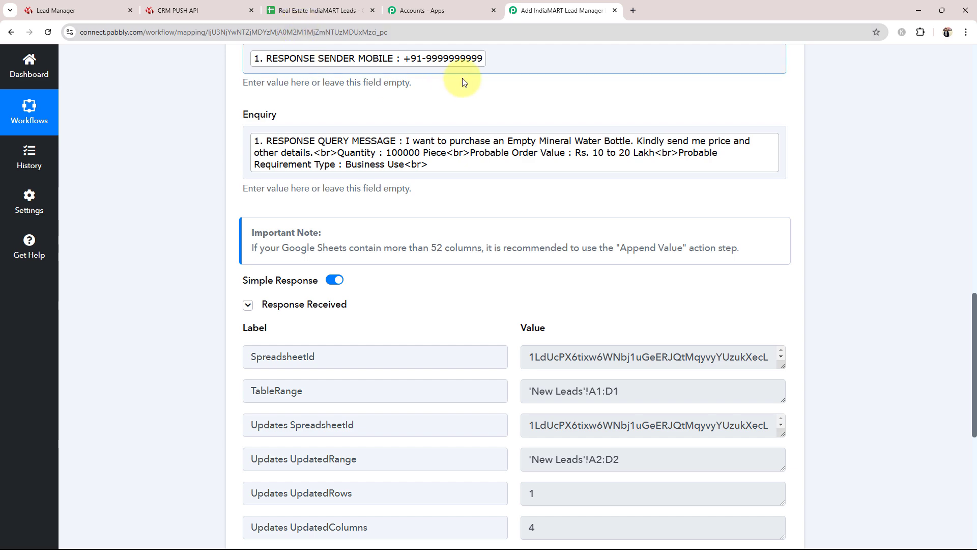
left_click(307, 13)
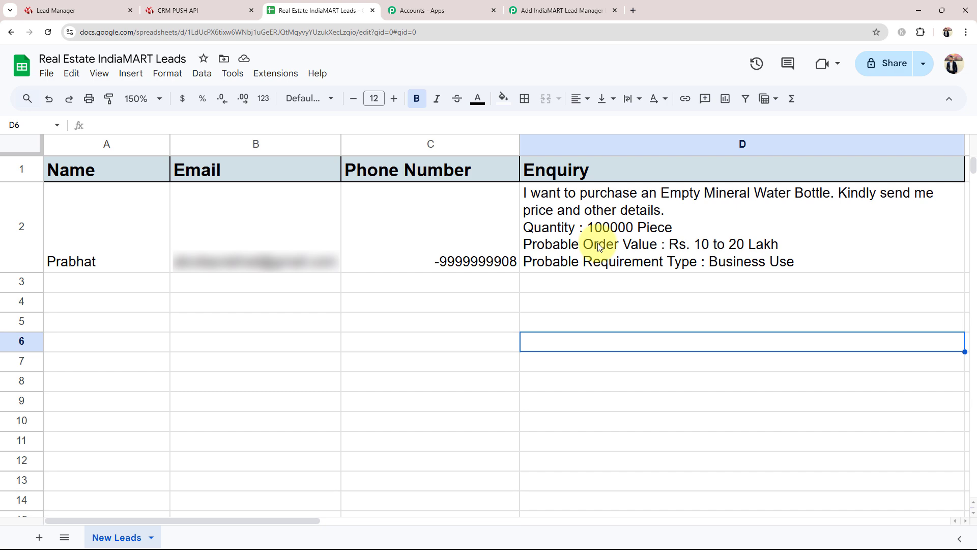
Step: Return to the Pabbly Connect workflow, collapse the Google Sheets action and view the IndiaMART trigger's Instant description
left_click(529, 6)
scroll(480, 353, "up", 15)
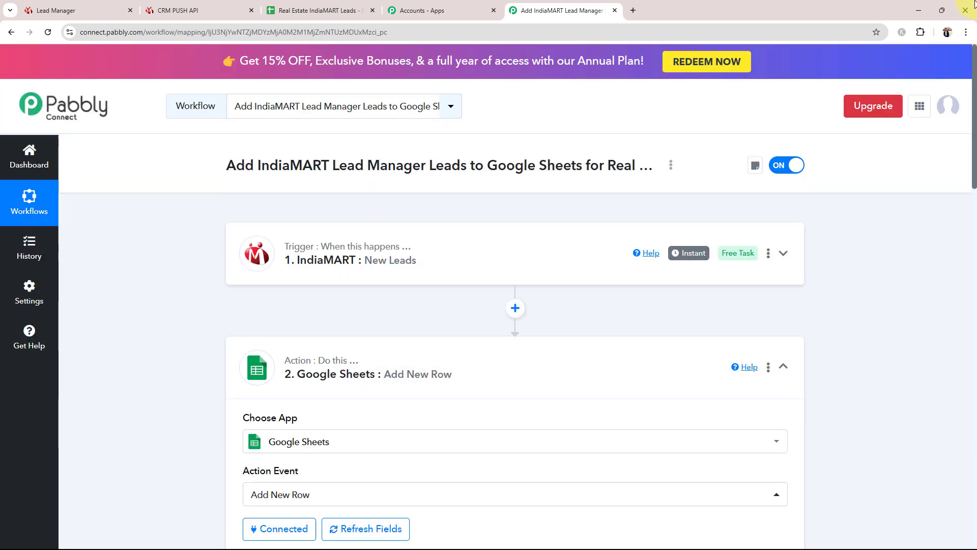
left_click(480, 353)
mouse_move(684, 257)
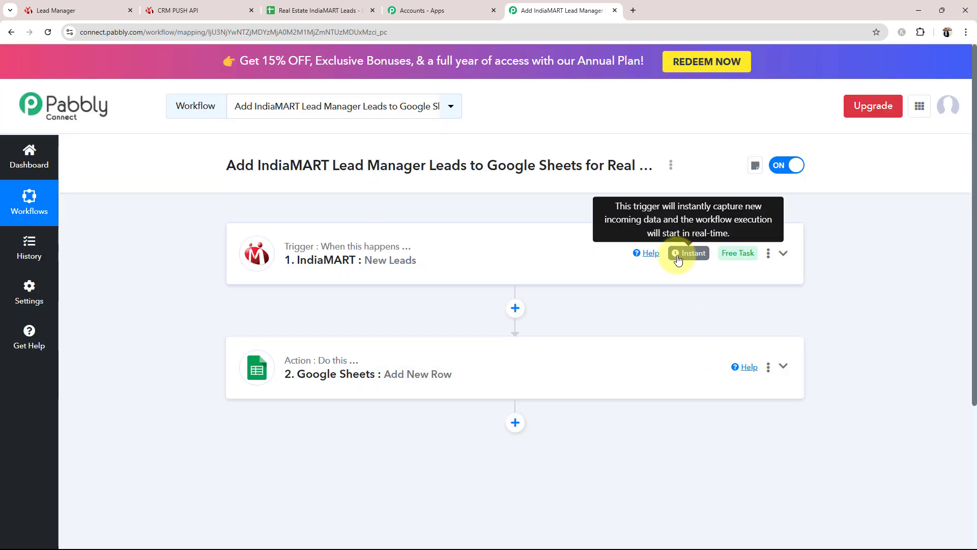